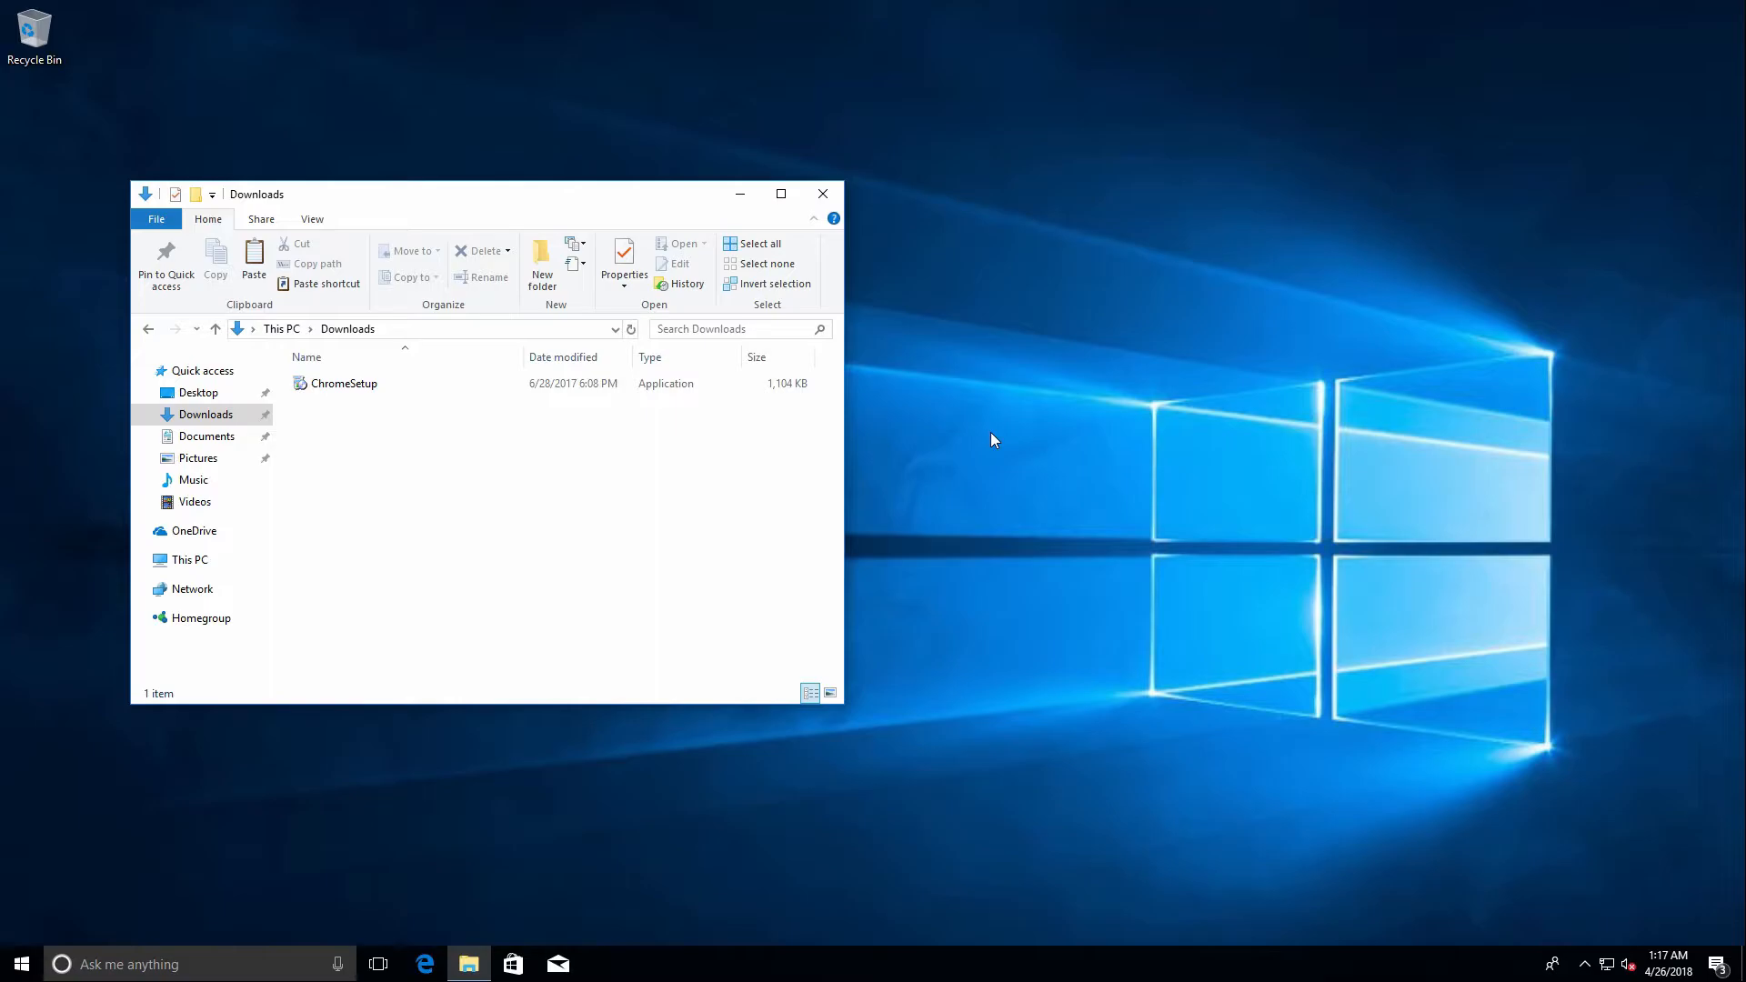
# Select the 1,104 KB ChromeSetup installer in the Downloads folder
pyautogui.click(923, 406)
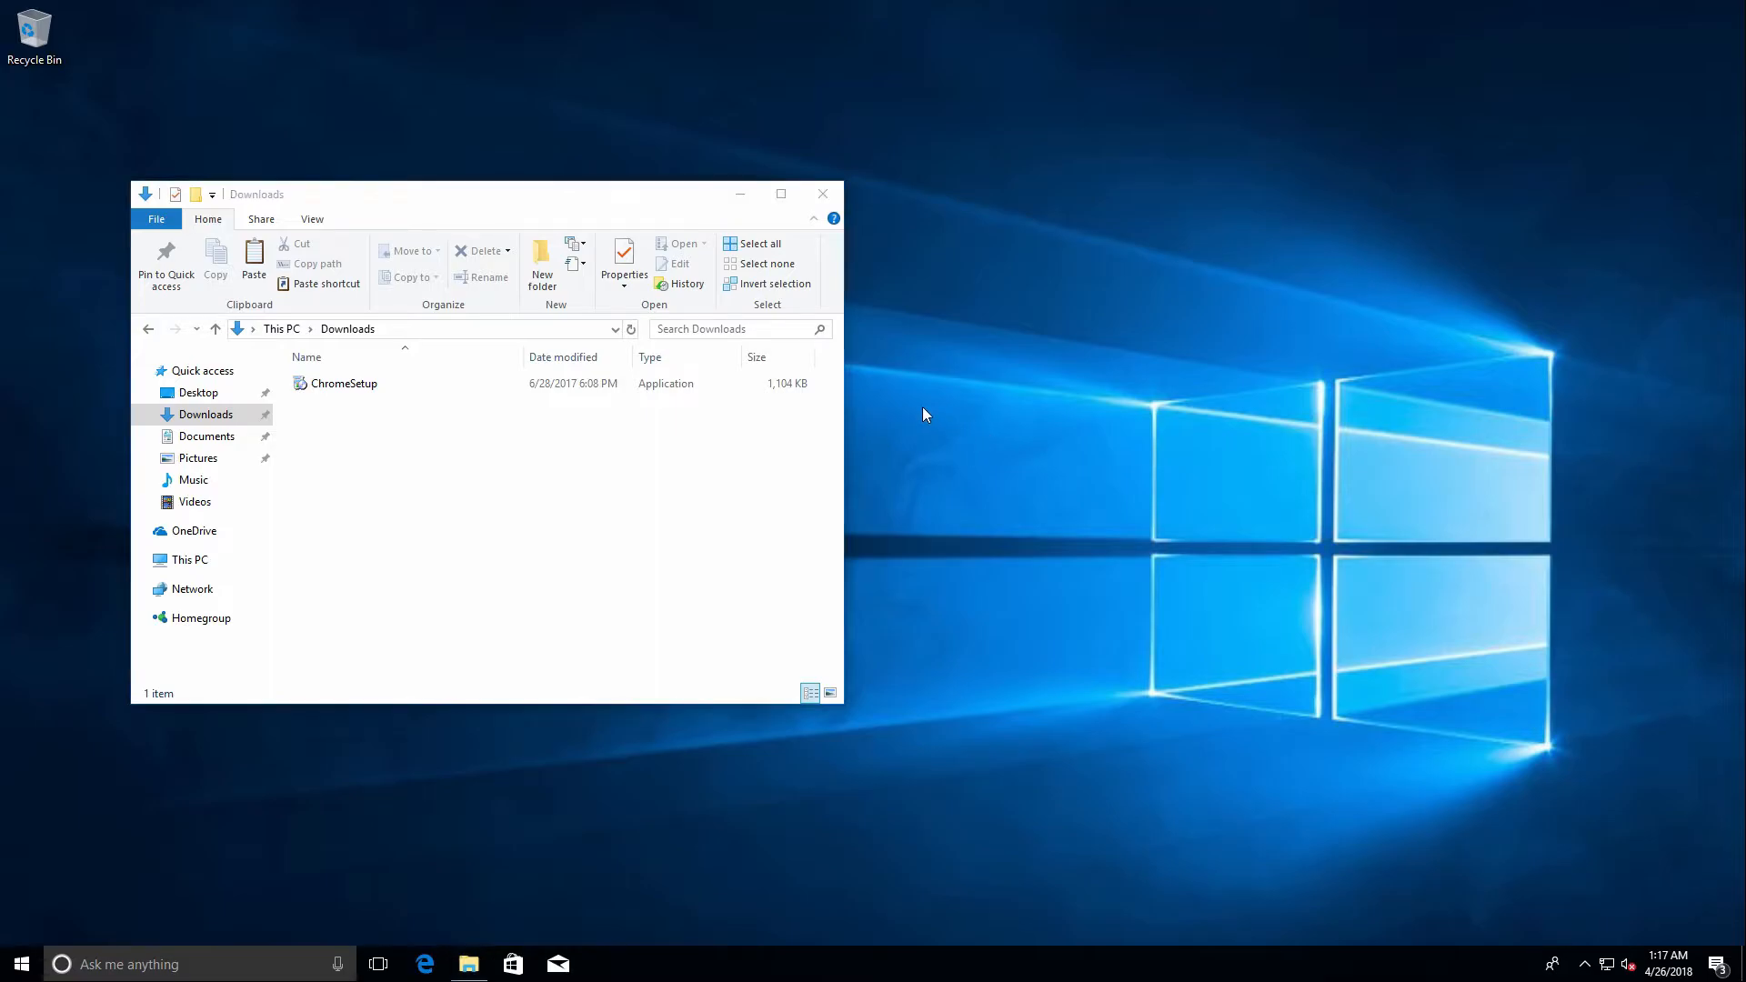
pyautogui.click(518, 455)
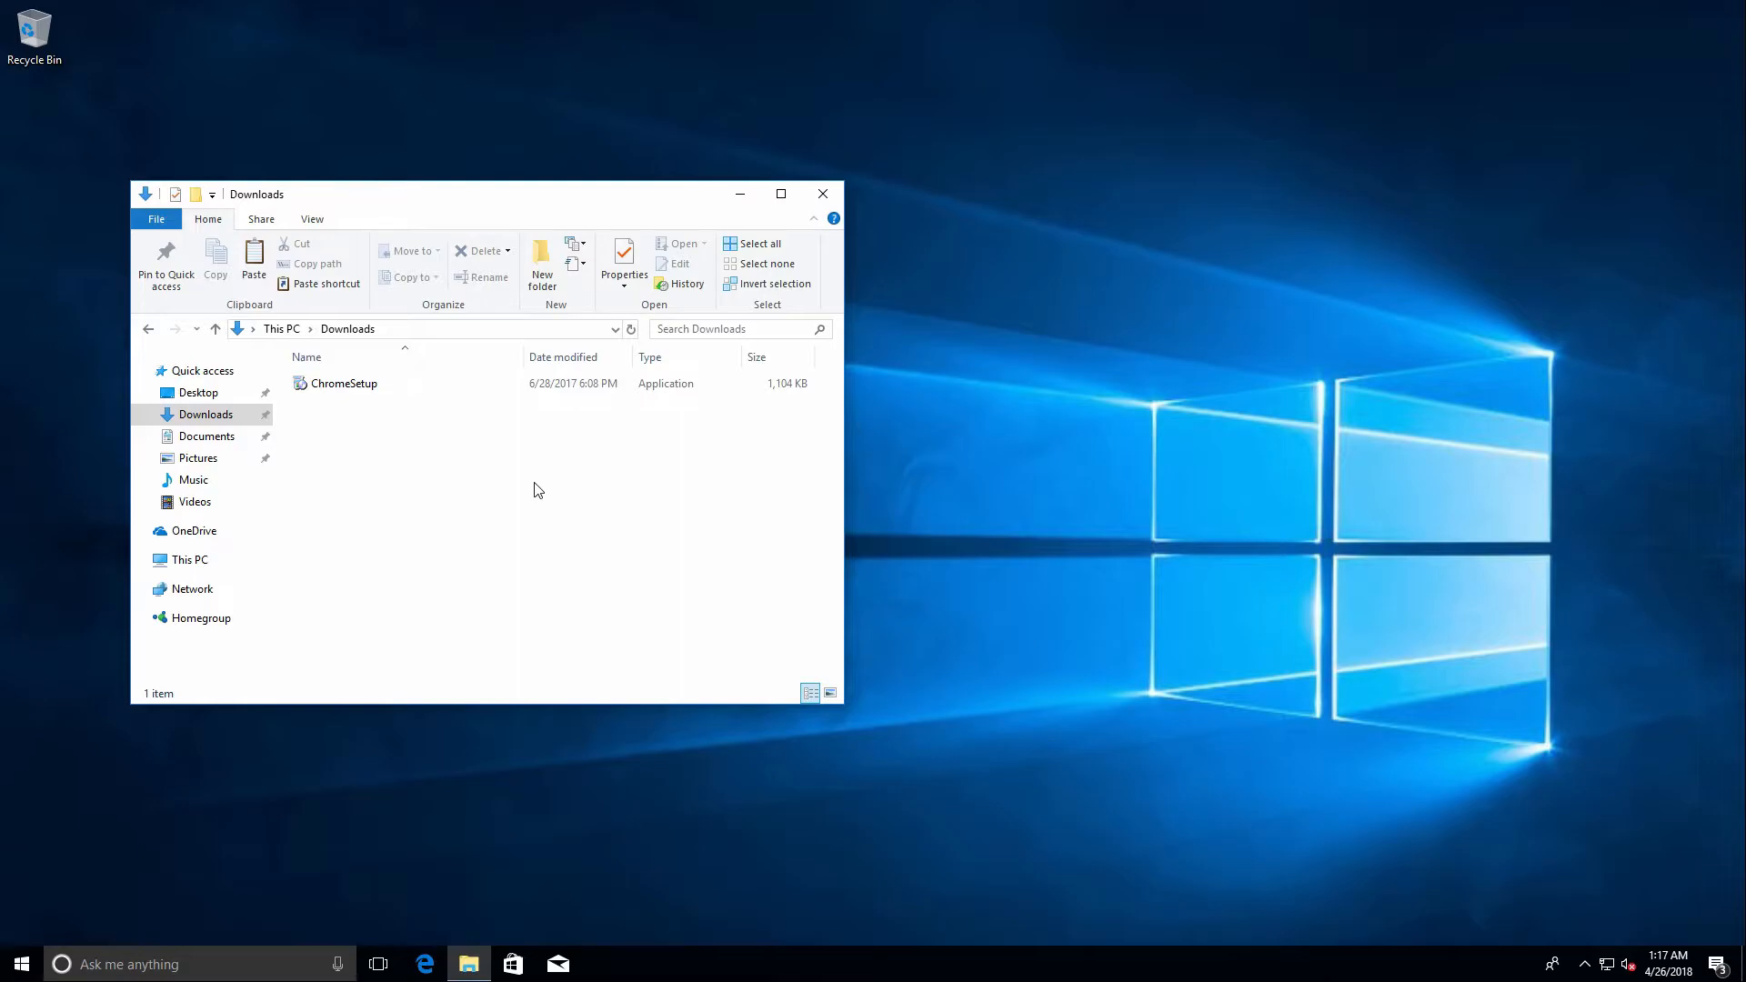
pyautogui.click(361, 387)
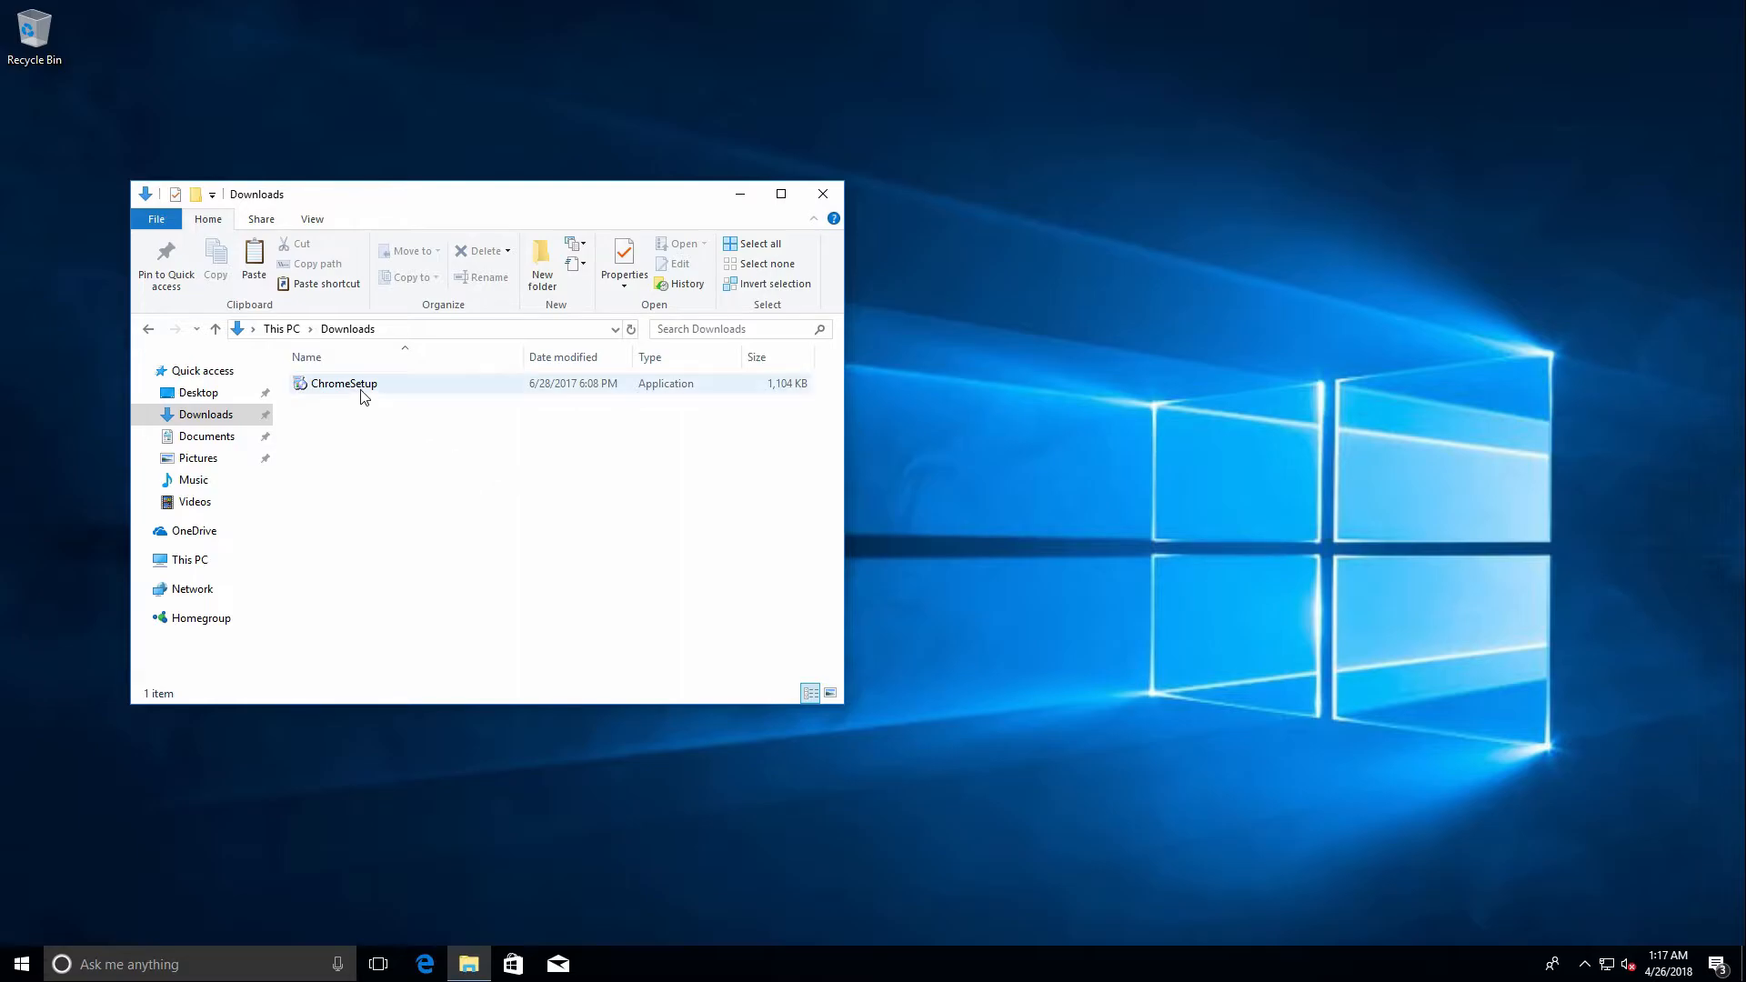
# Install Chrome from ChromeSetup, then search 'google chrome remote desktop' in a new tab
pyautogui.doubleClick(432, 392)
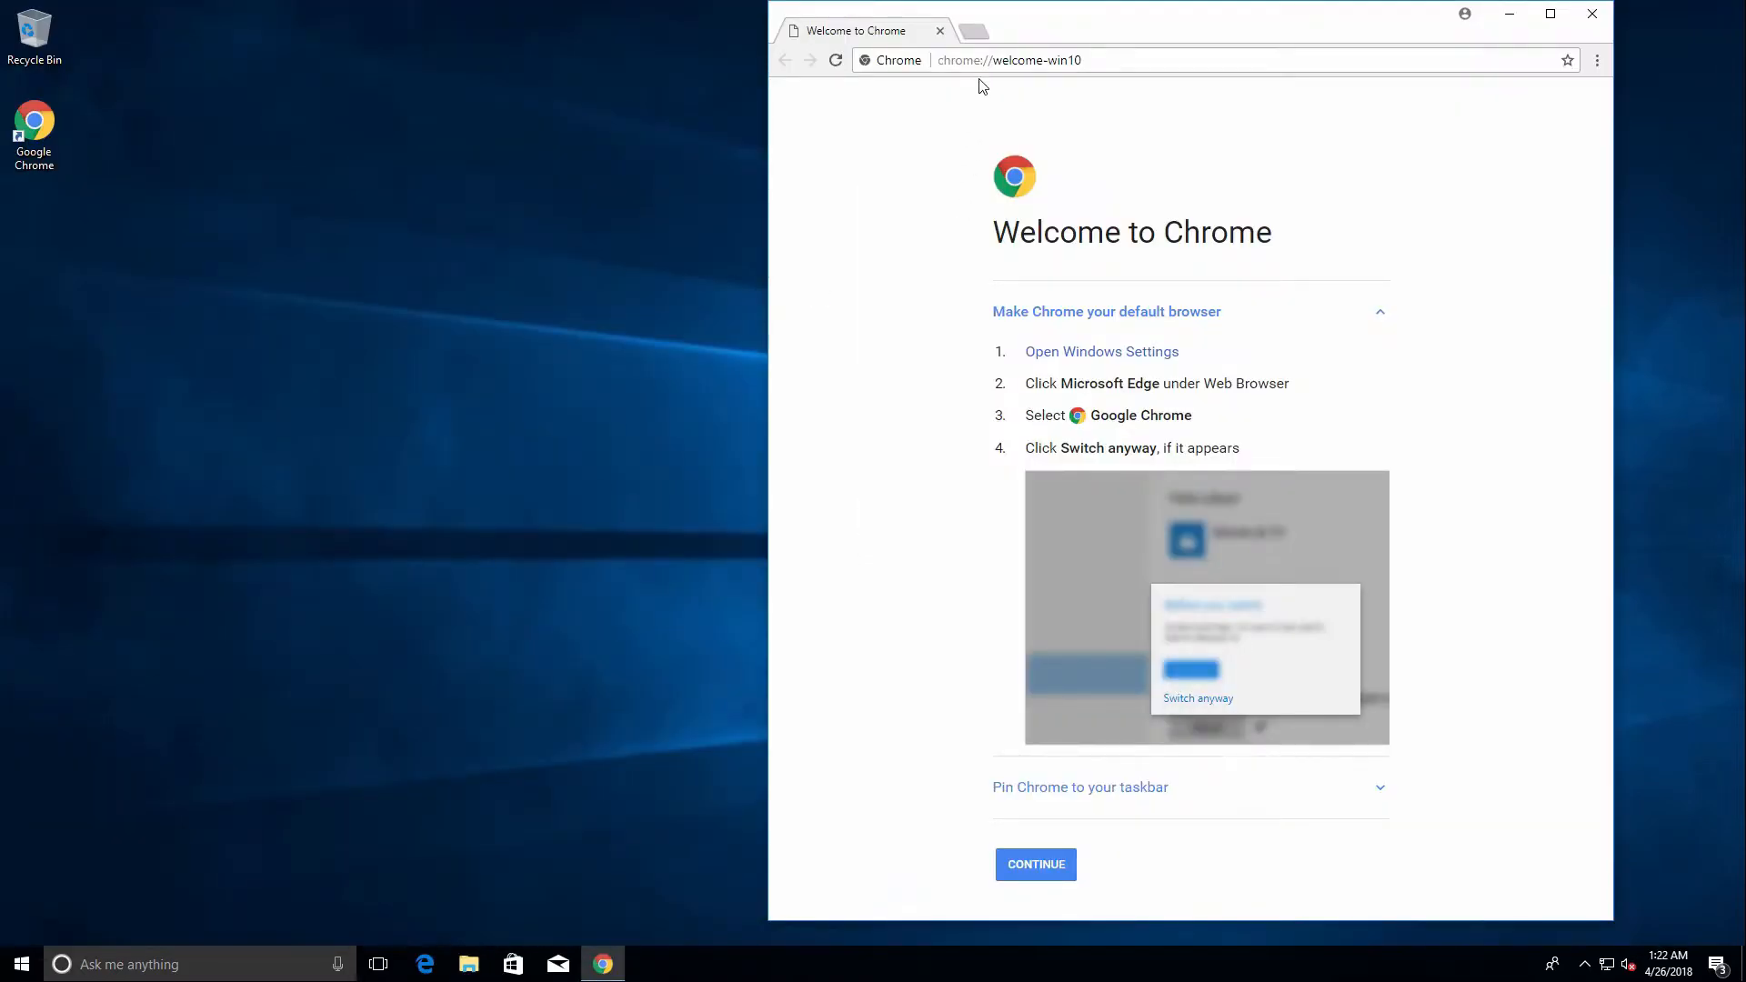
pyautogui.click(974, 32)
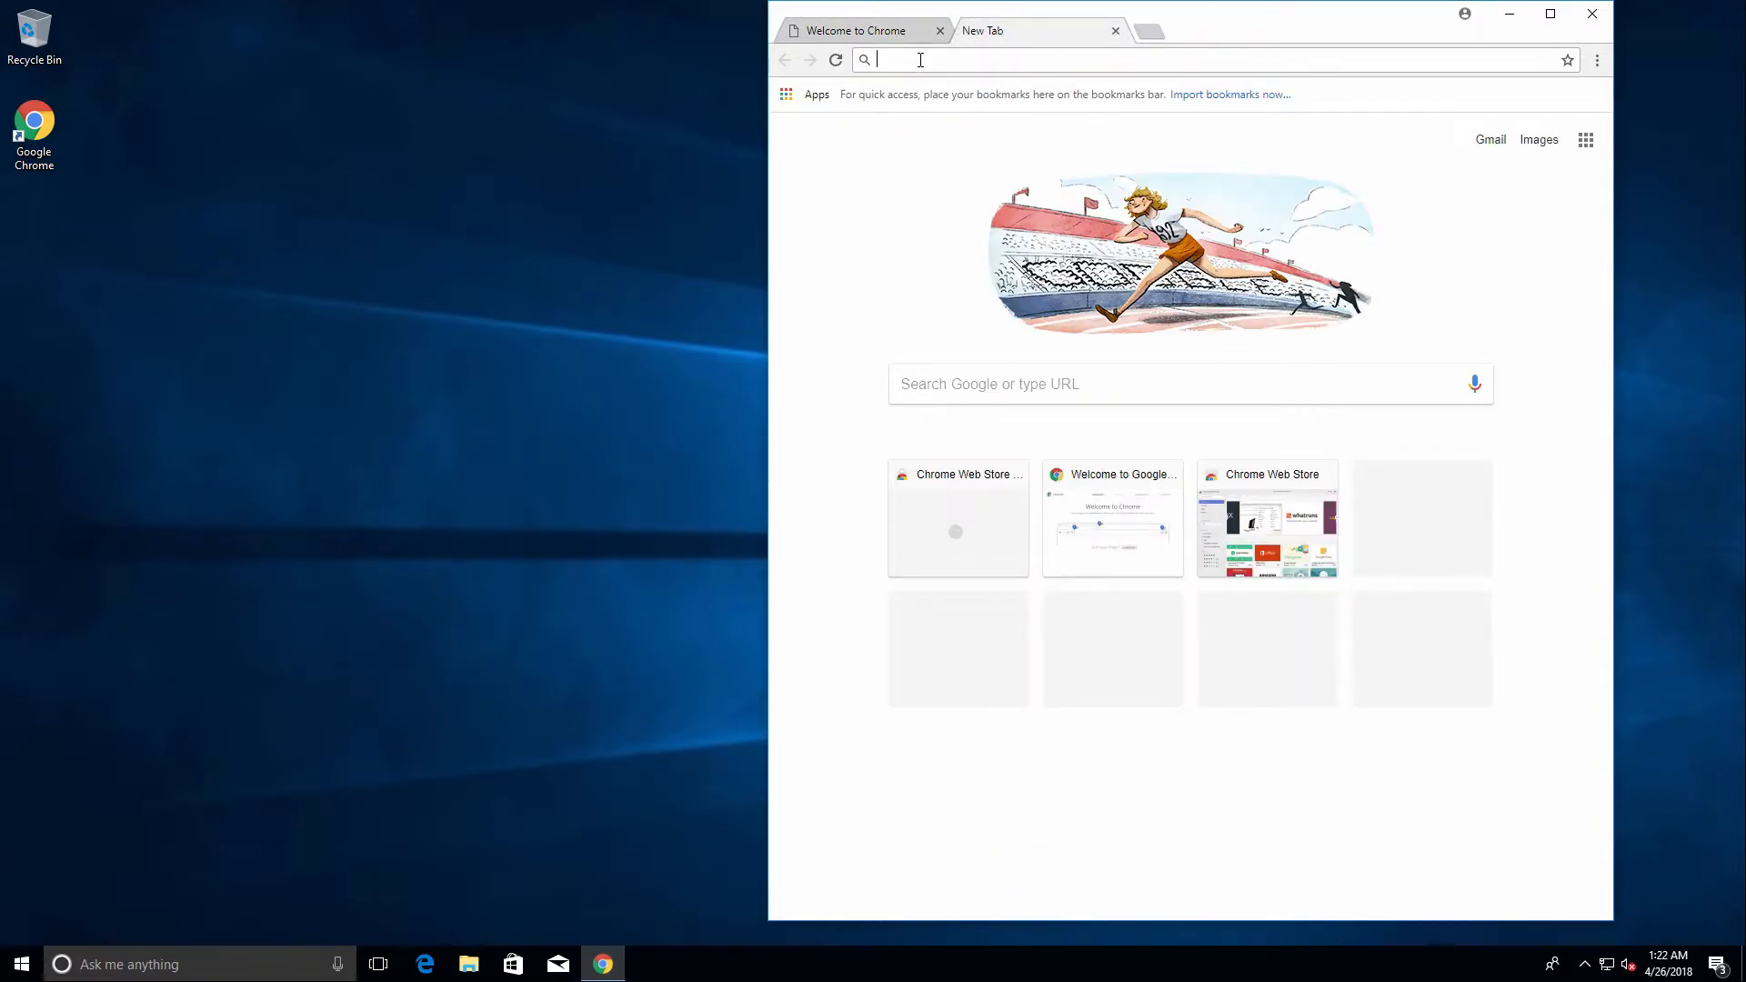
pyautogui.write('goo')
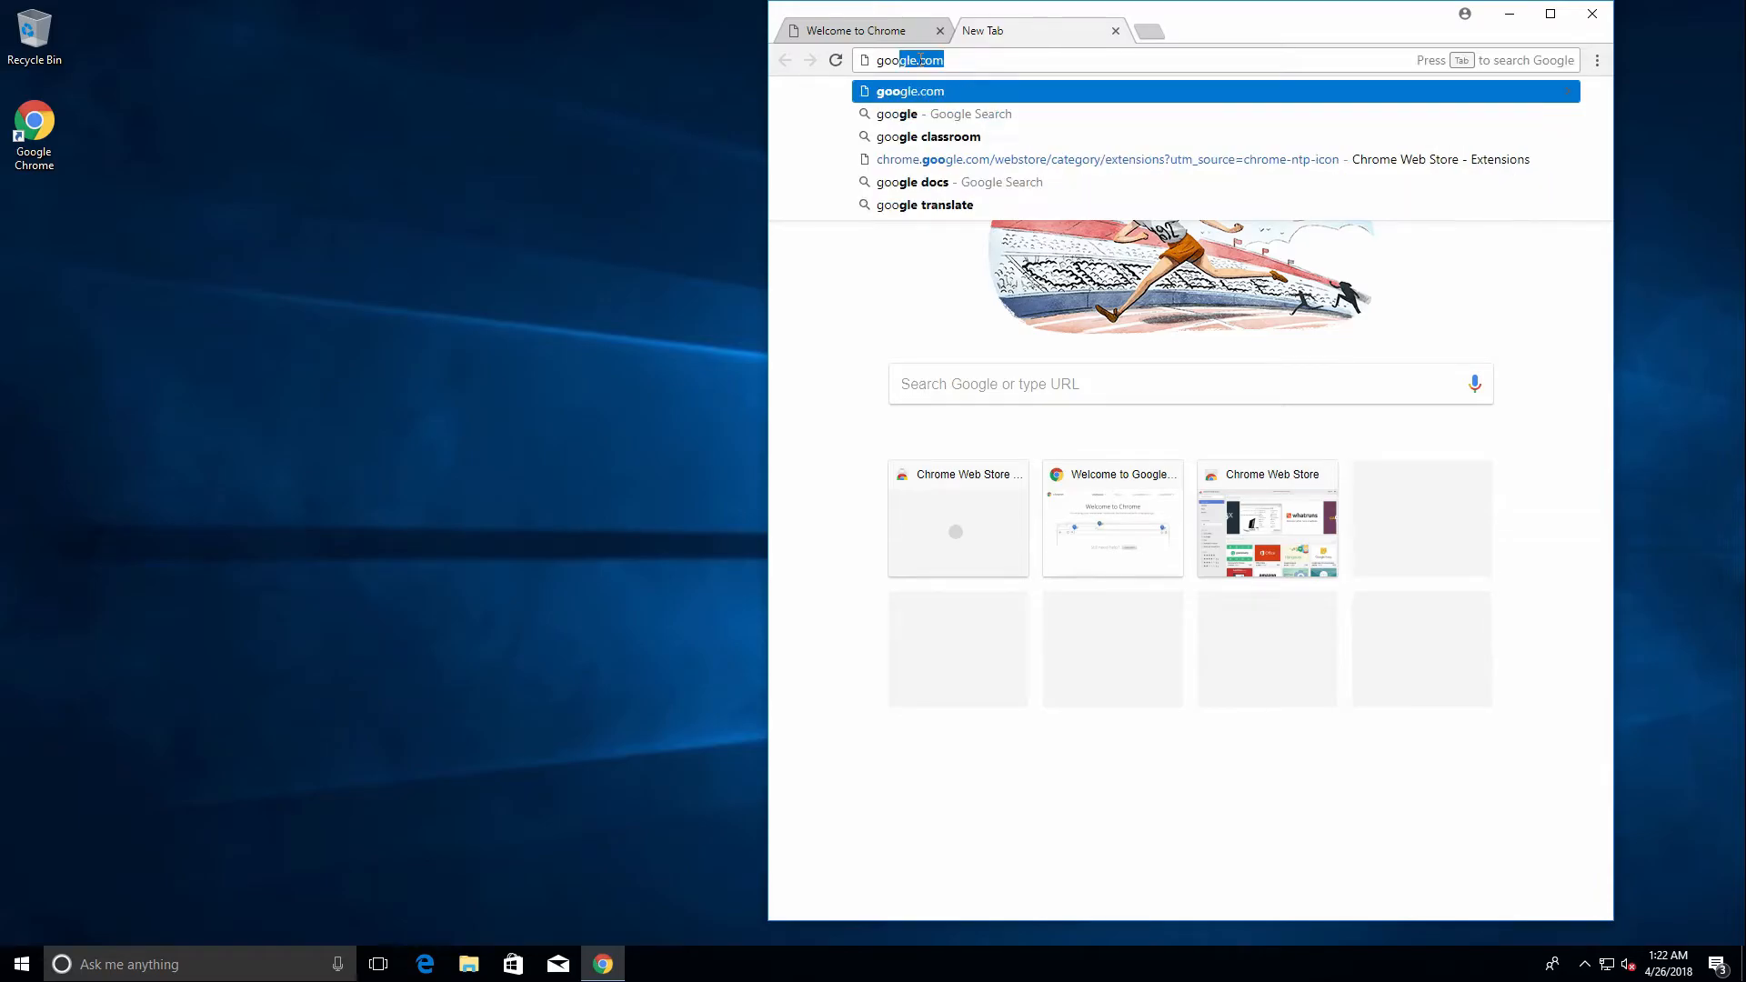
pyautogui.write('gle chrome remote desktop')
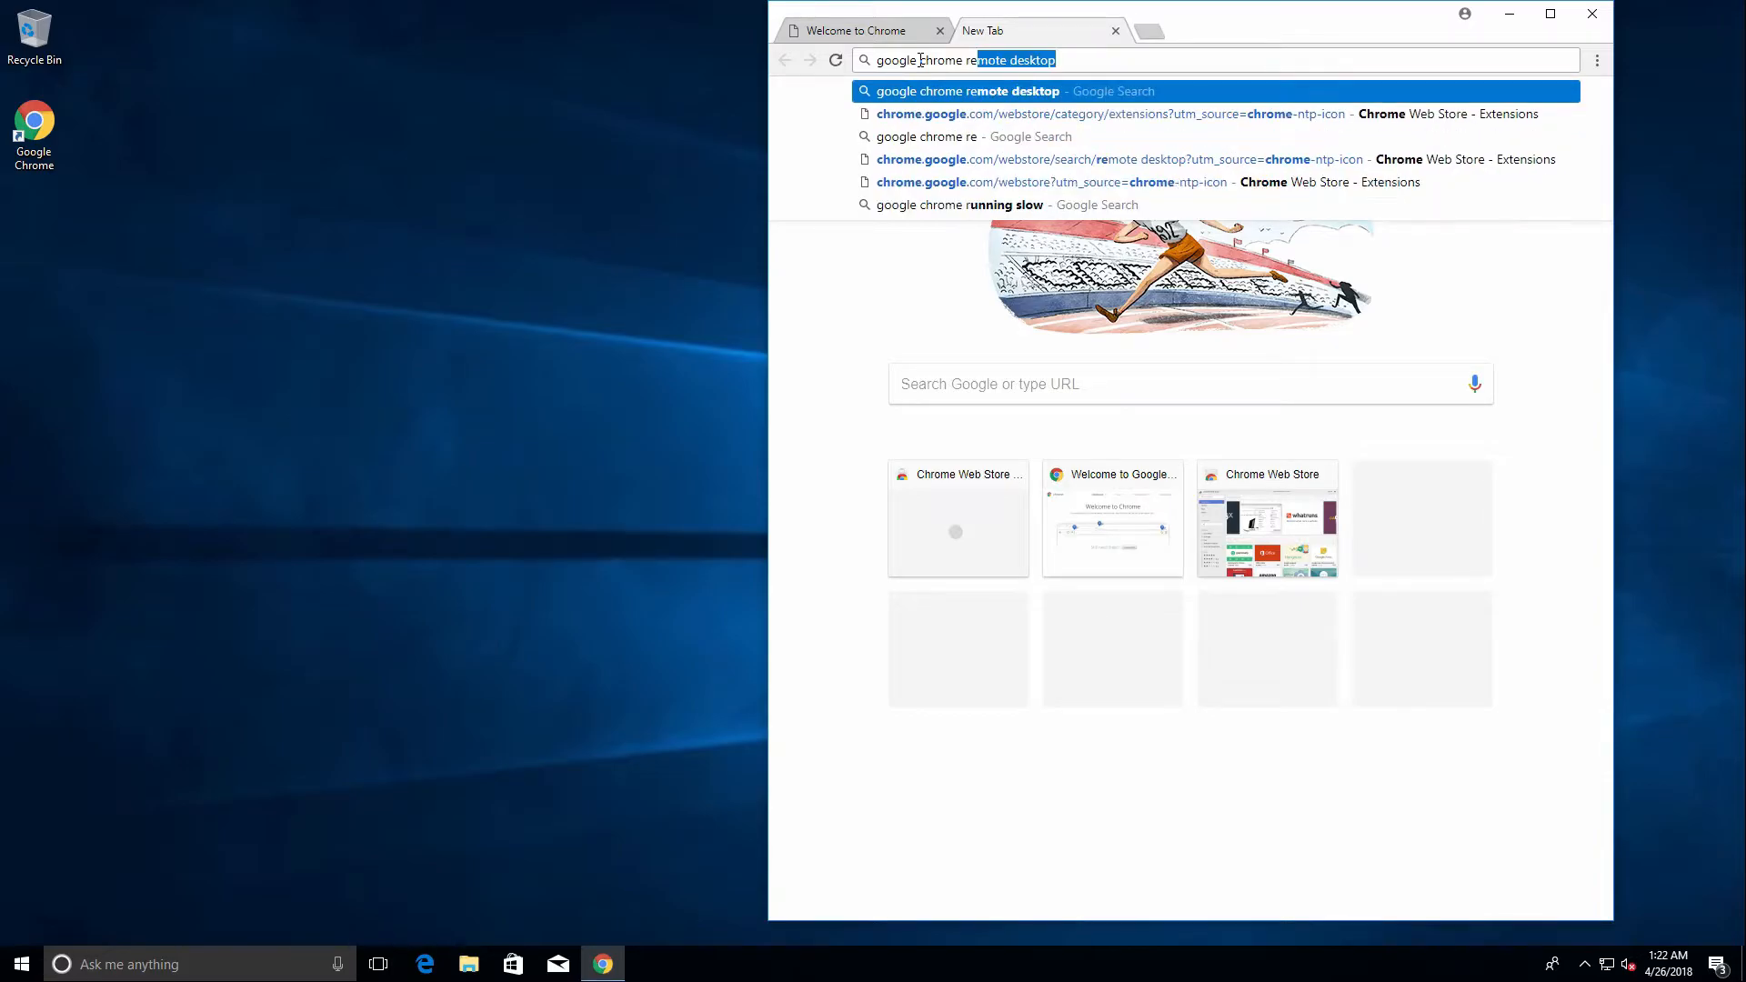
pyautogui.press('Return')
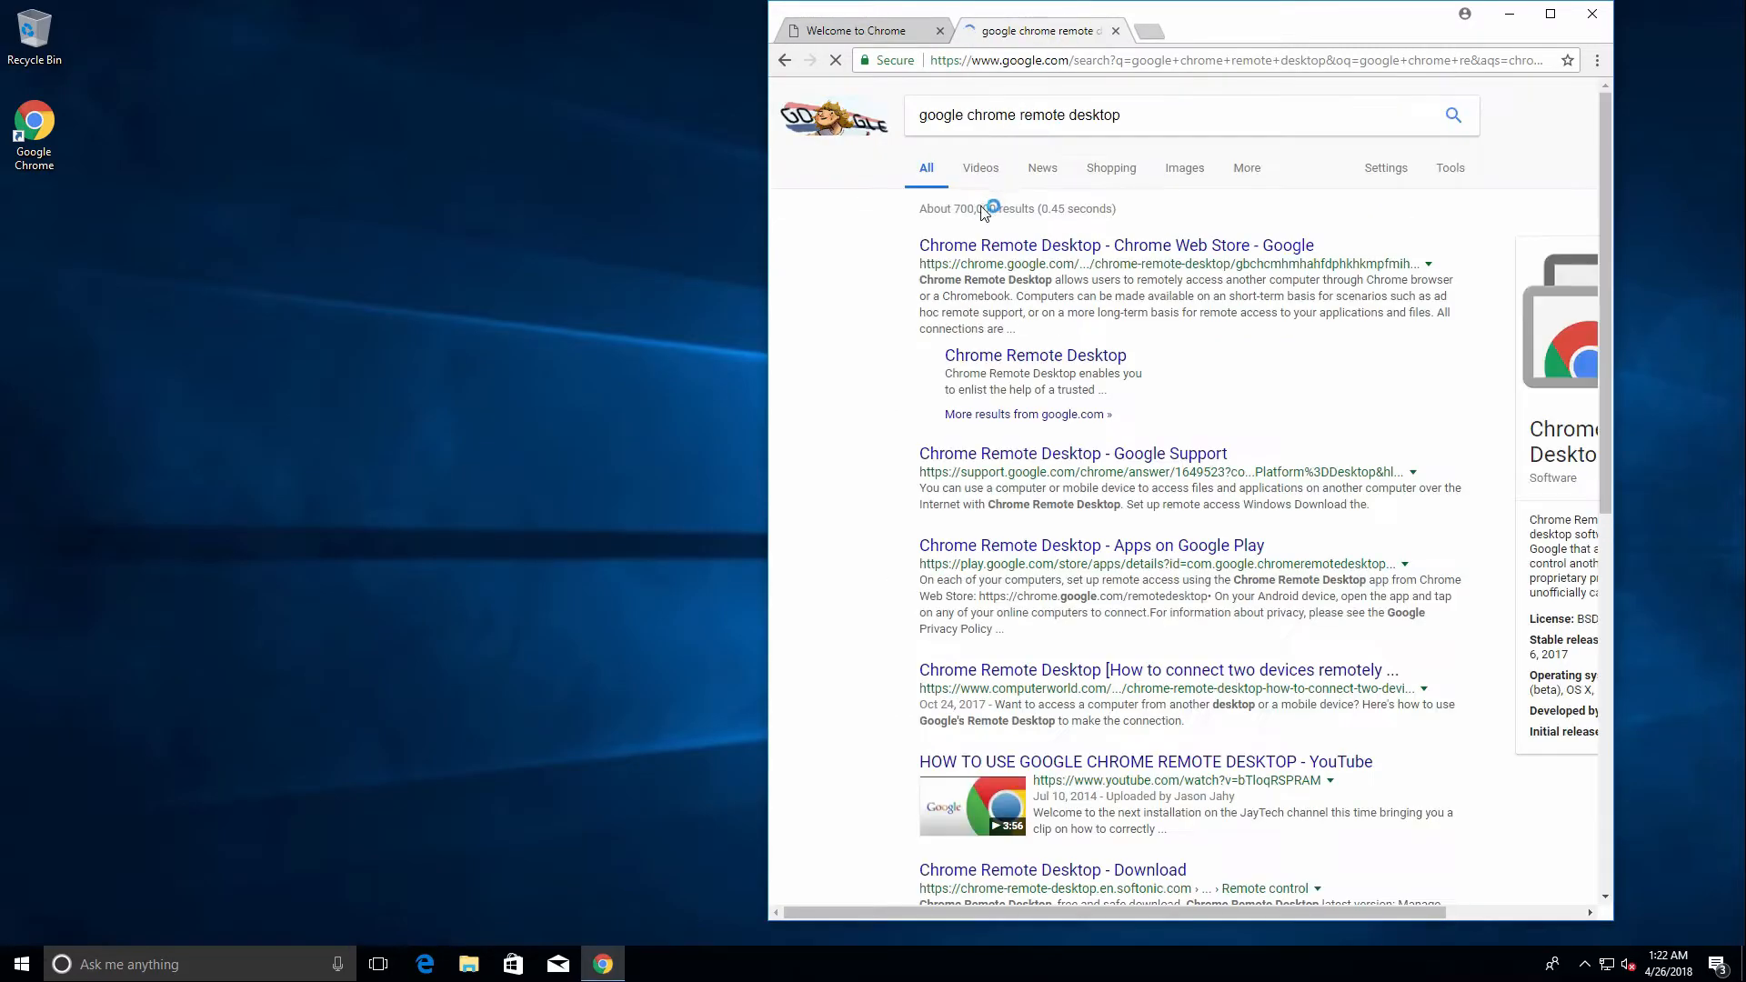
# Add the Chrome Remote Desktop app to Chrome from its Web Store listing
pyautogui.click(1033, 247)
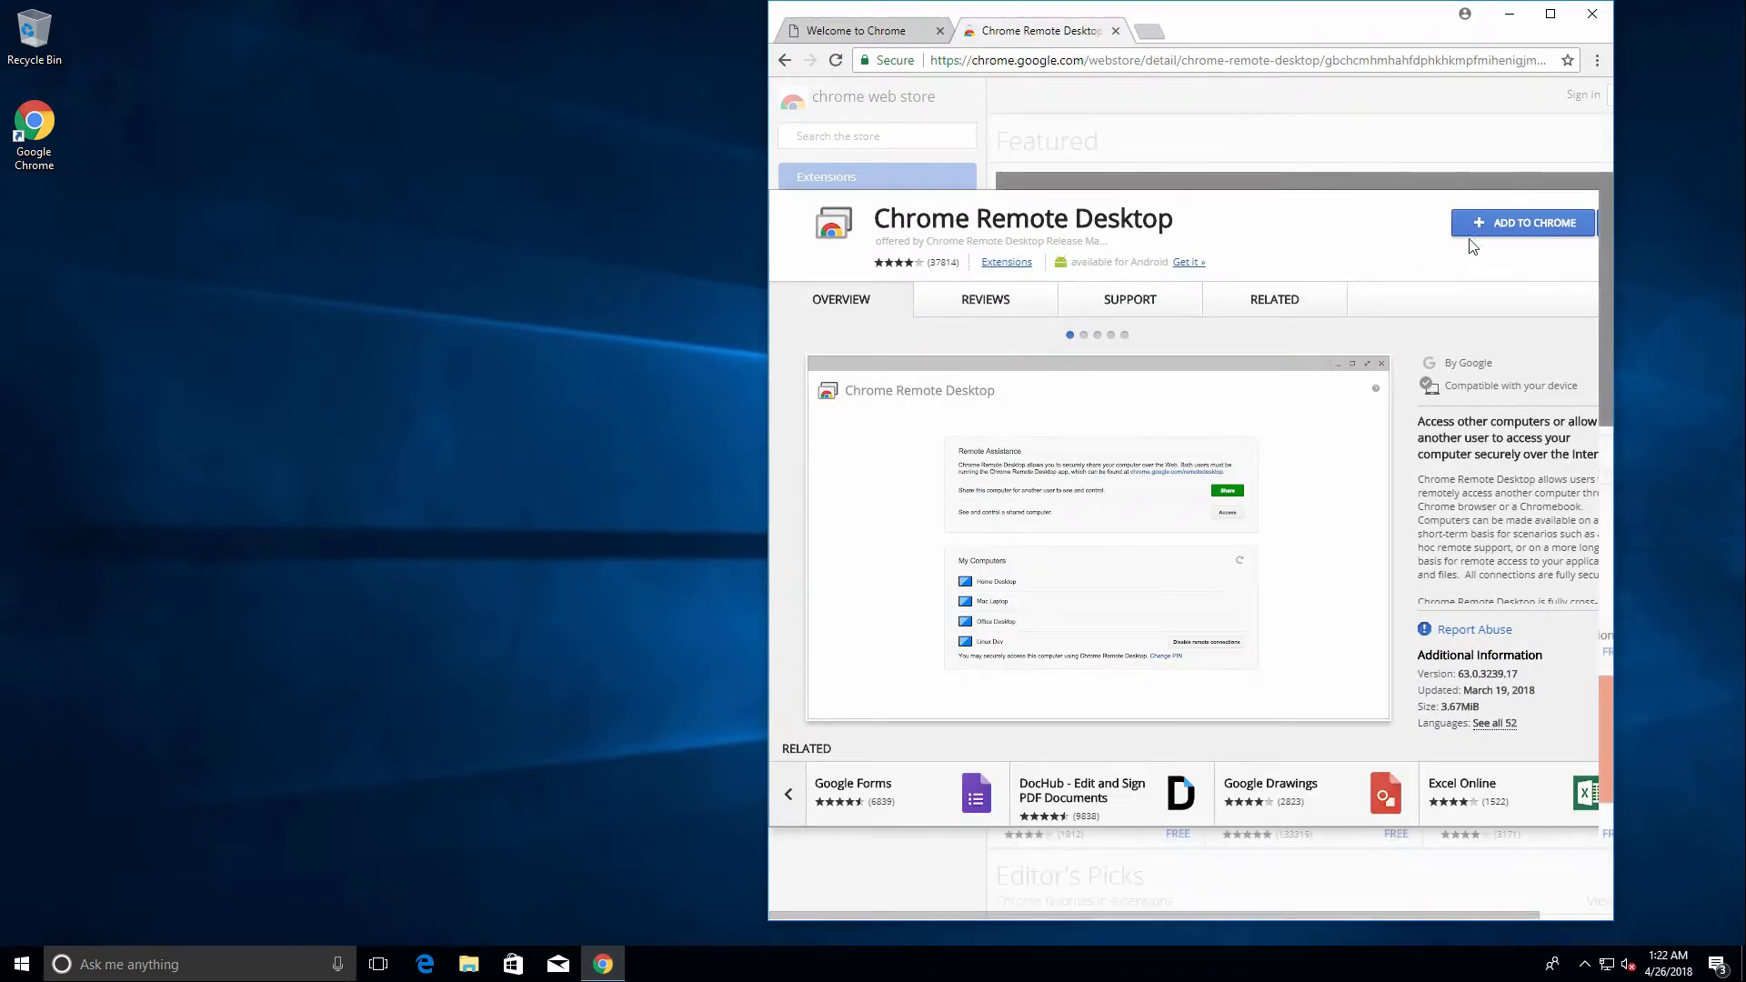
pyautogui.click(1491, 227)
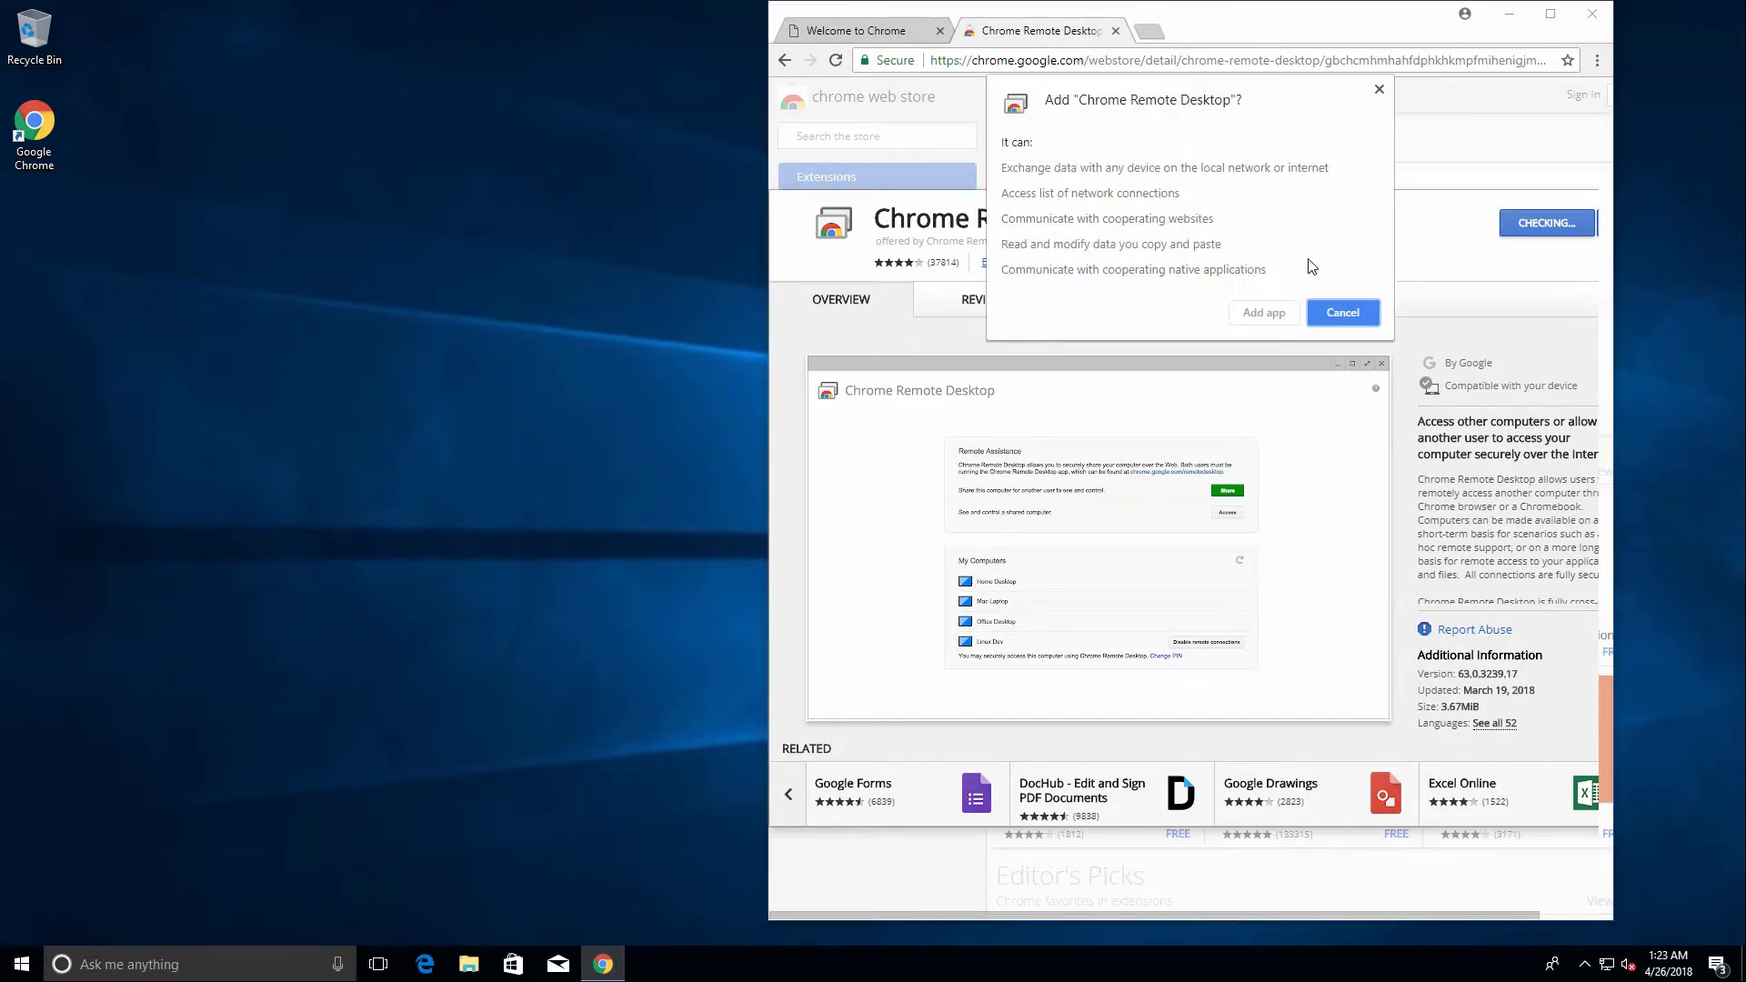
pyautogui.click(1266, 314)
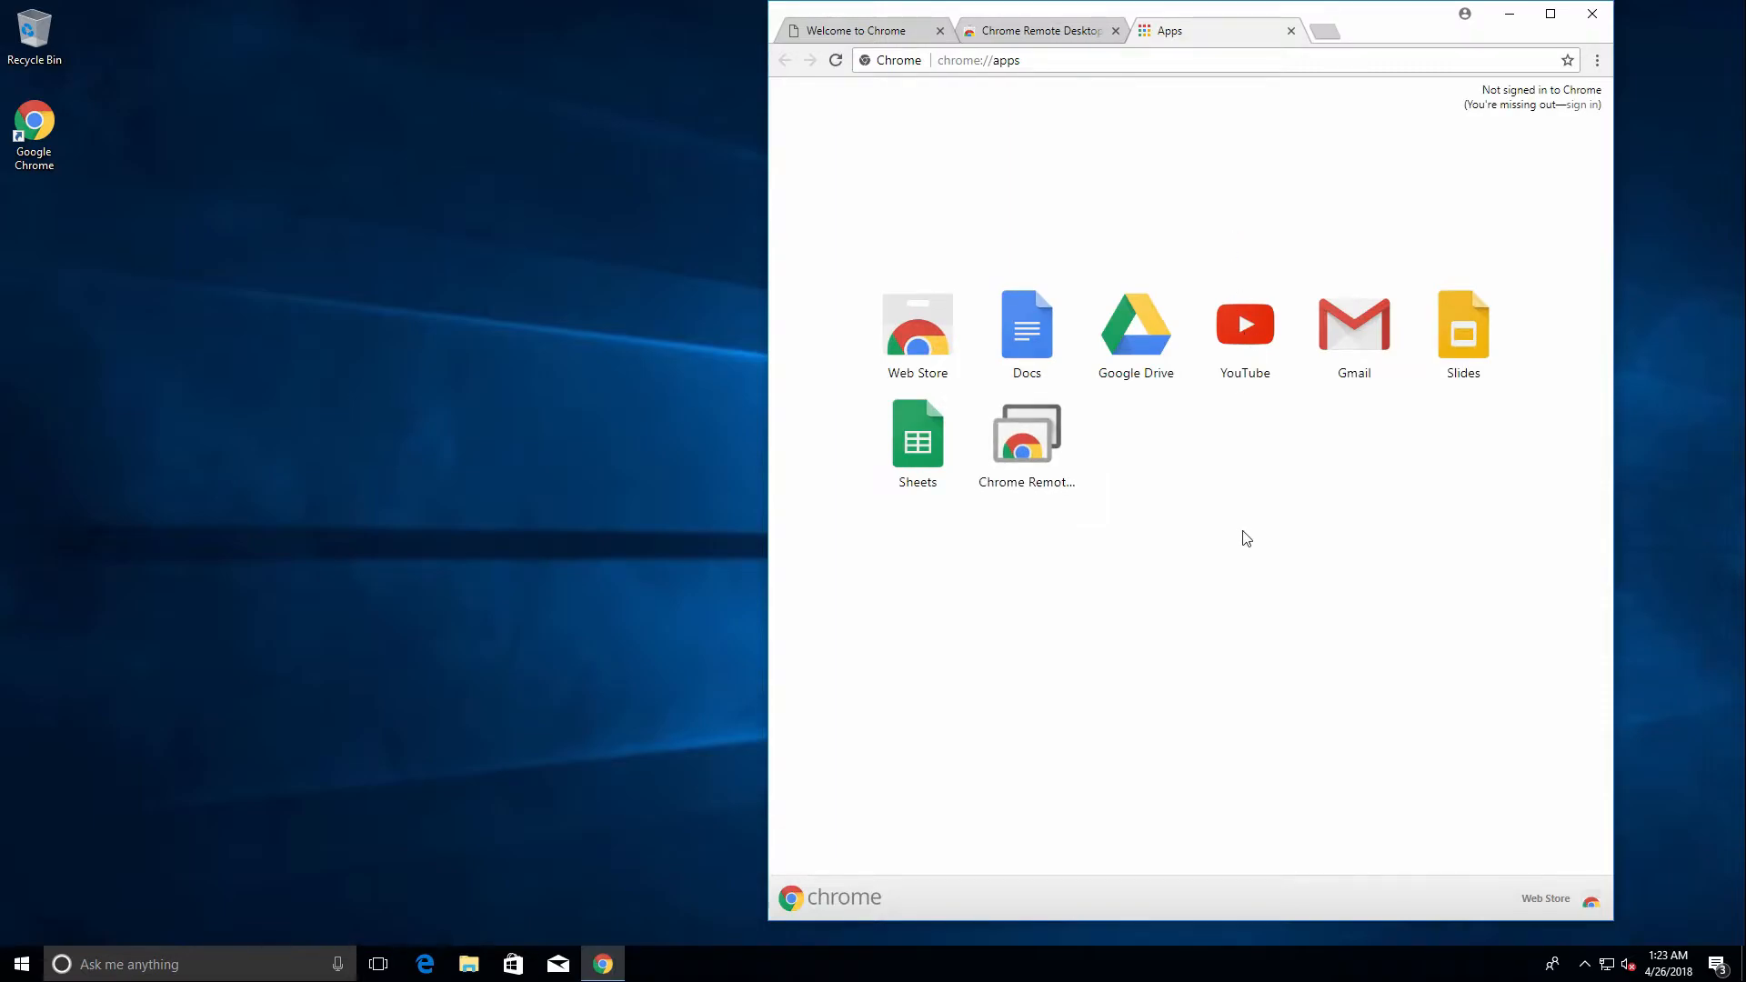
# Launch Chrome Remote Desktop, acknowledge the sync notice, and authorize its extended access permissions
pyautogui.click(1020, 448)
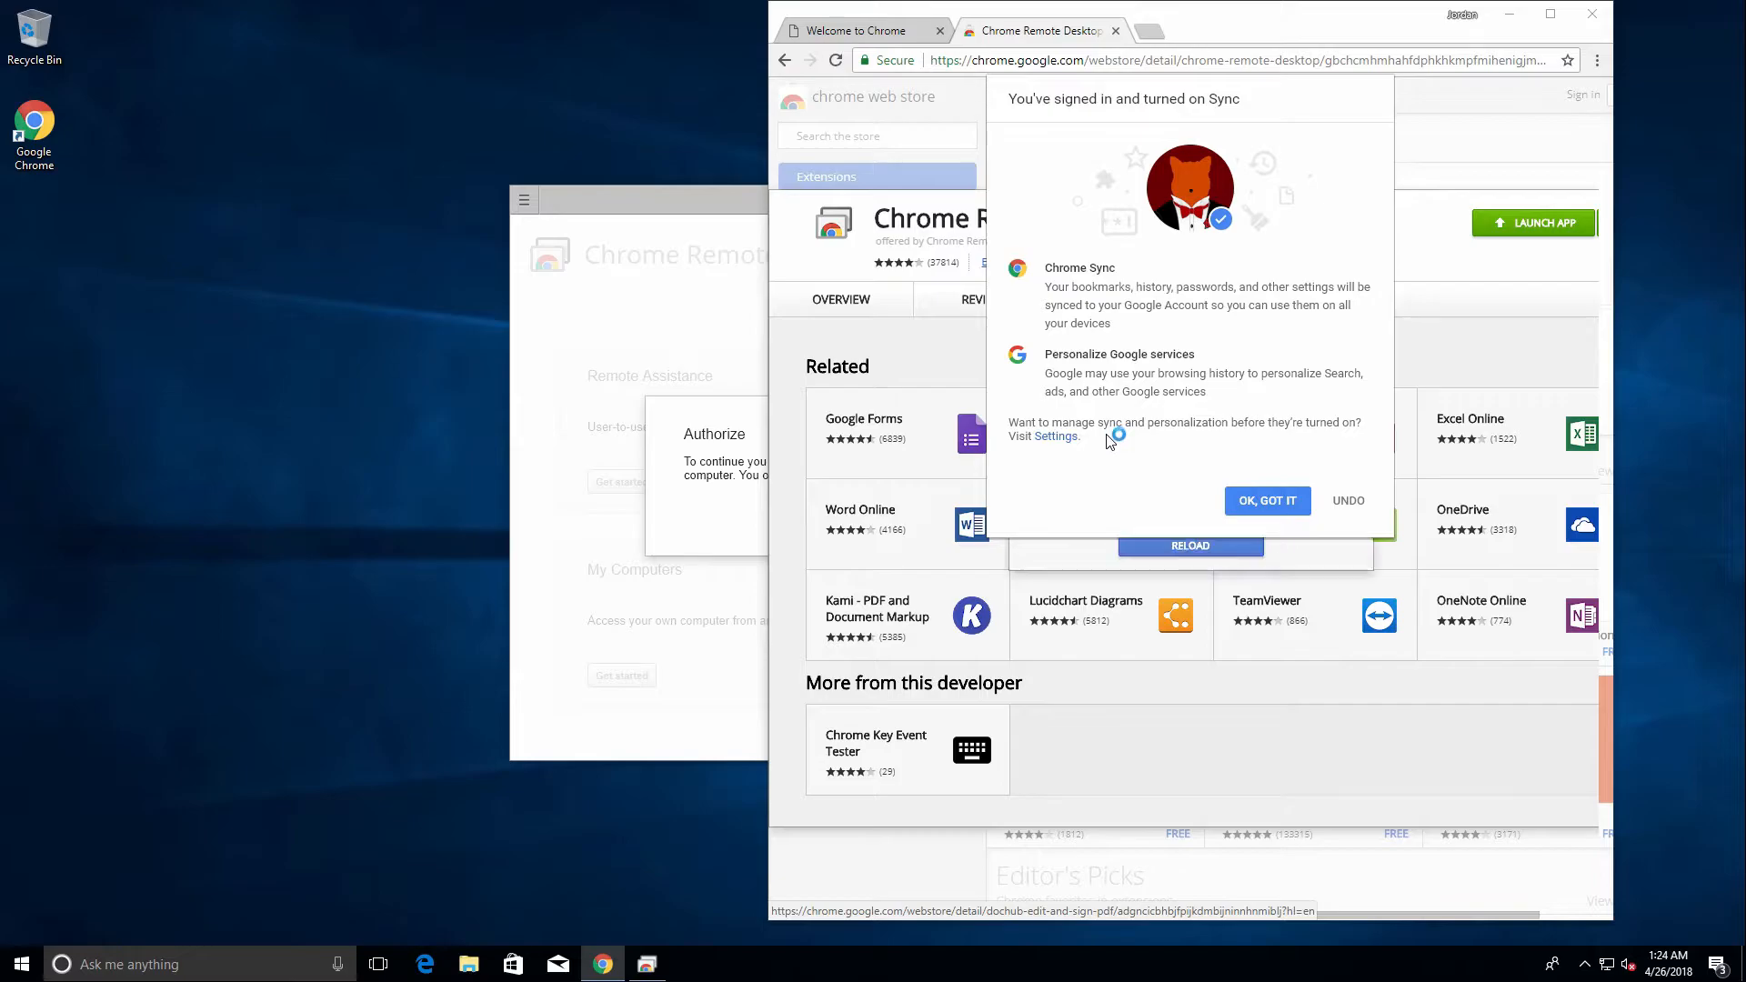
pyautogui.click(1257, 502)
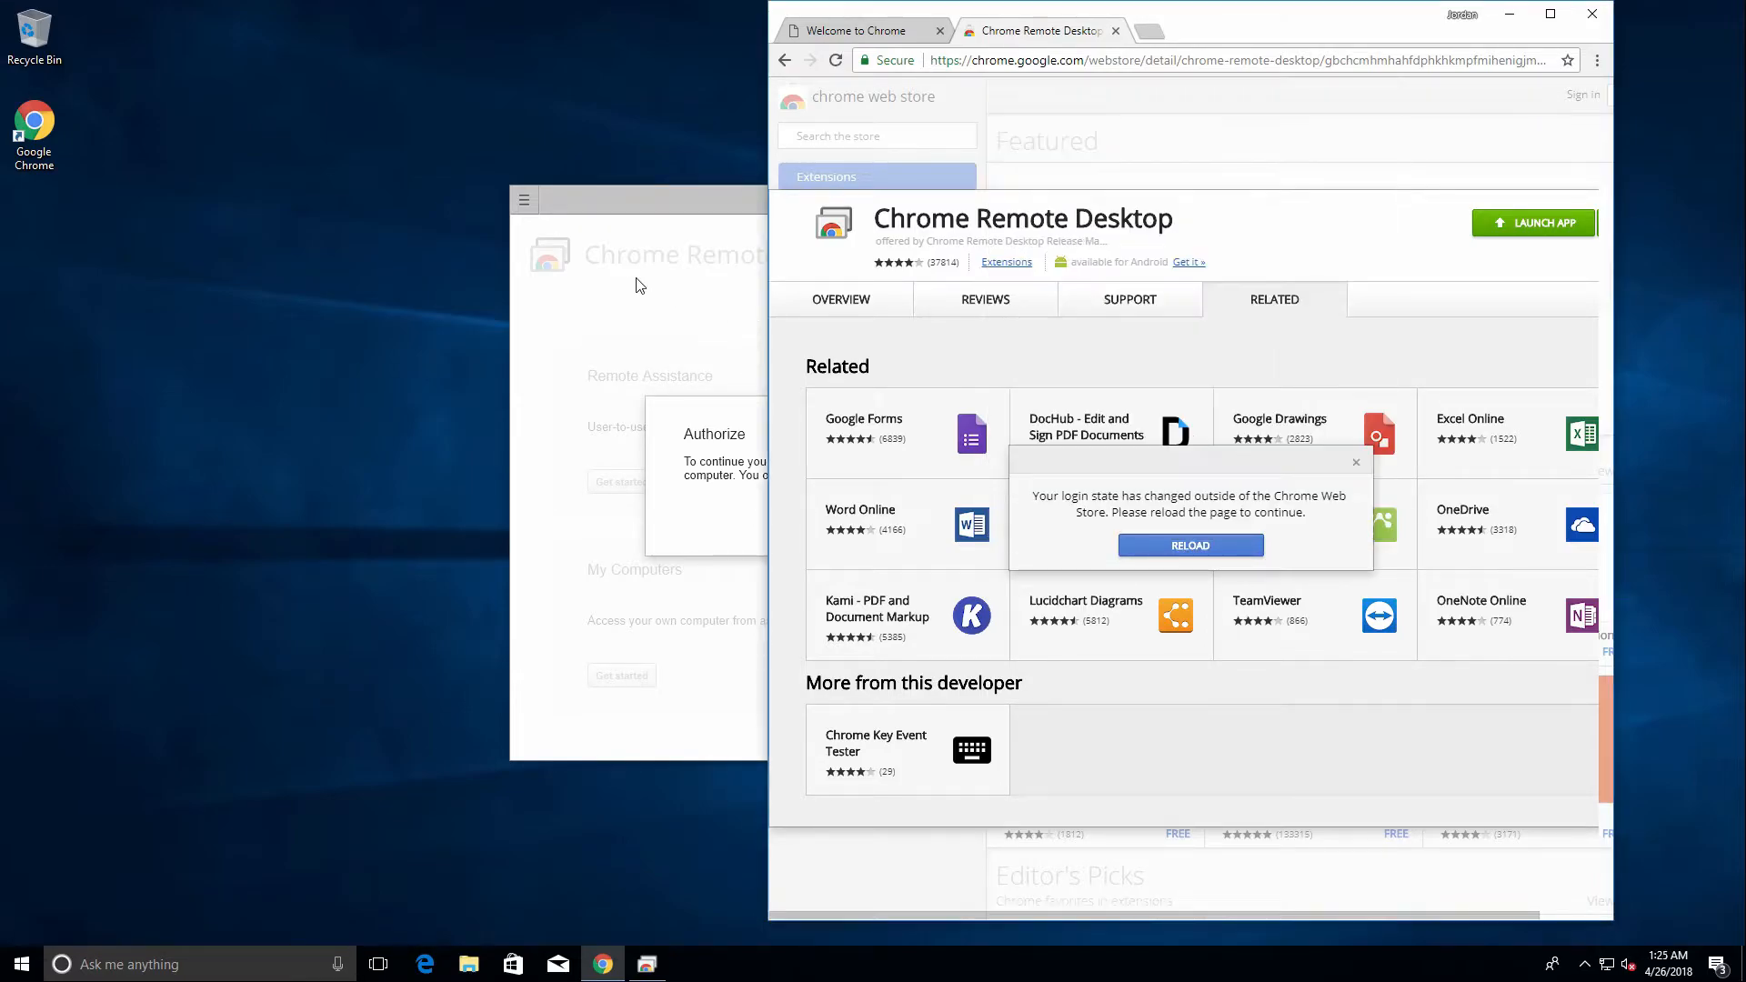
pyautogui.click(639, 284)
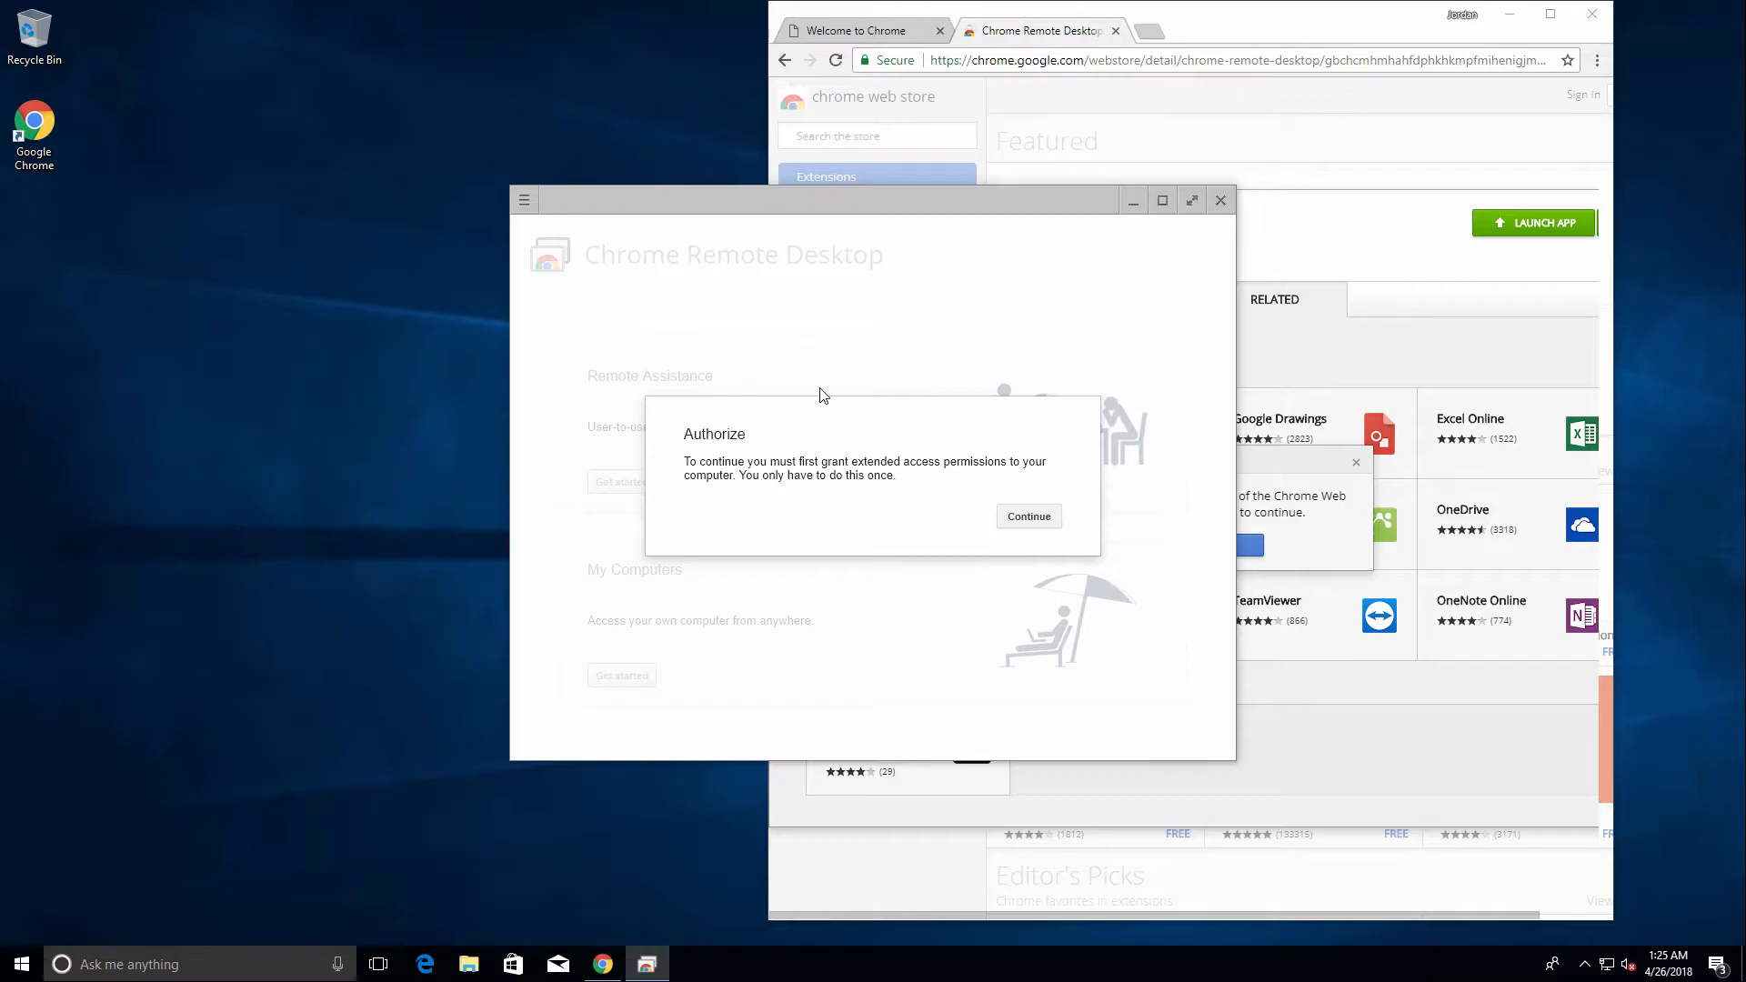
pyautogui.click(1021, 515)
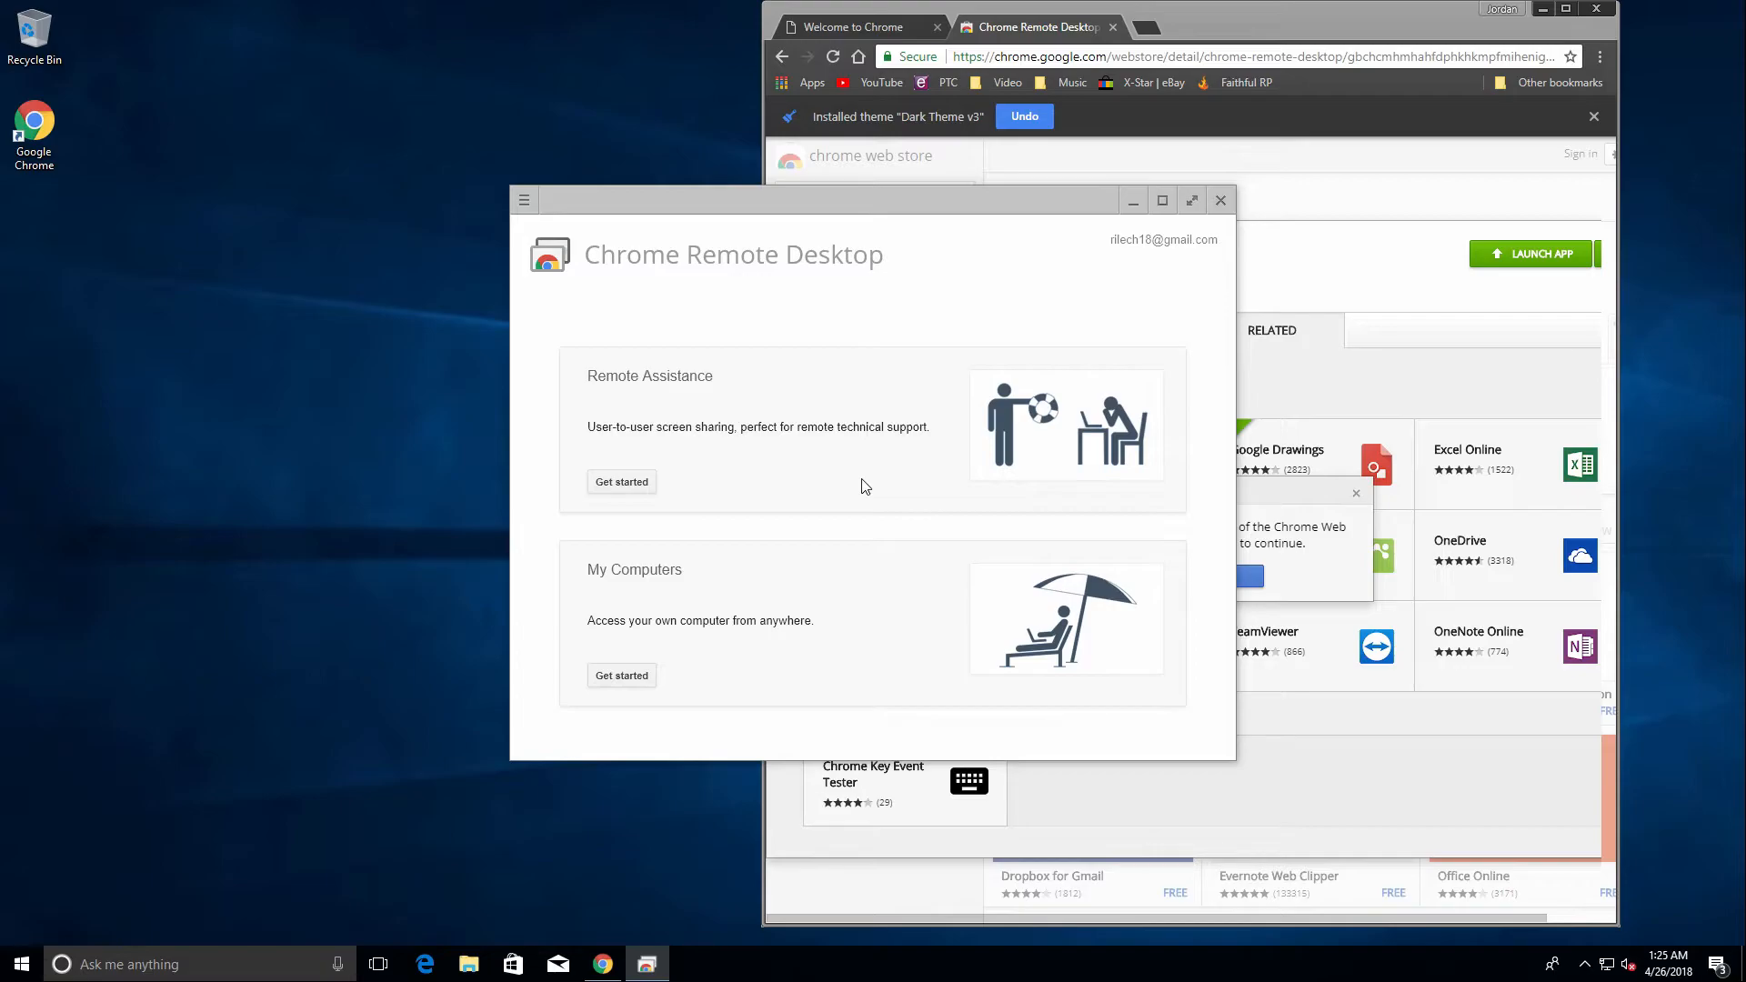
# Bring up the Access code prompt under Remote Assistance, then dismiss the field's paste menu
pyautogui.click(623, 484)
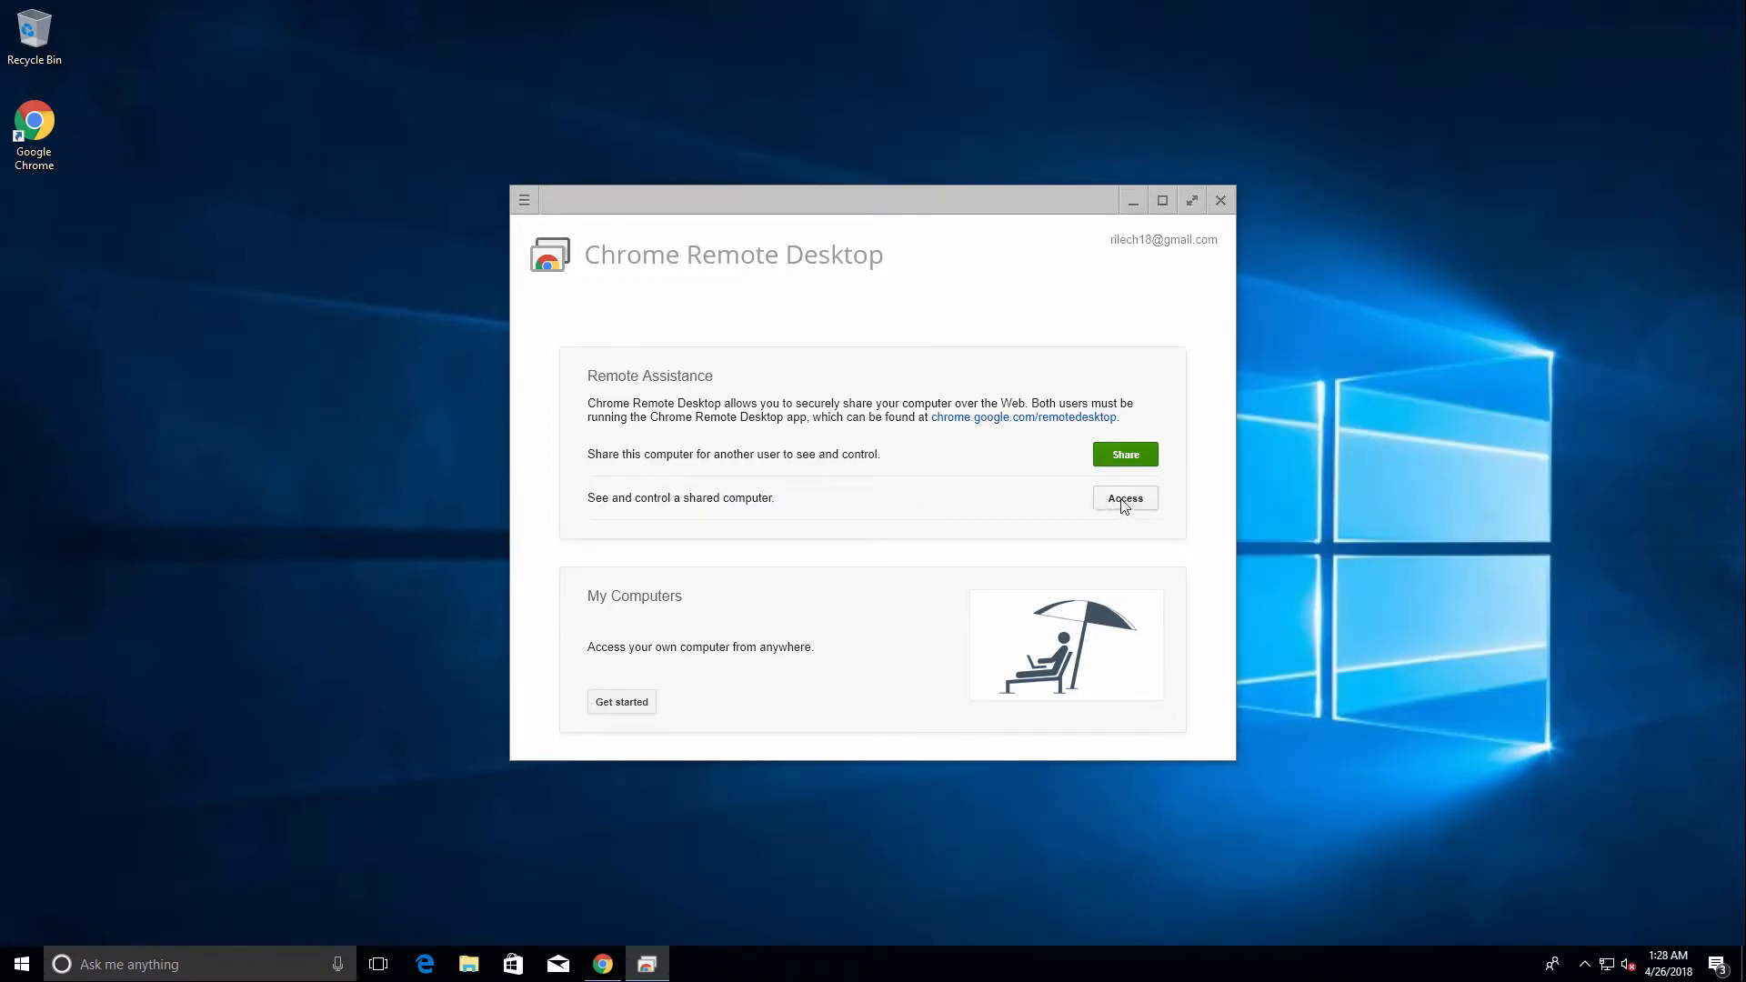
pyautogui.click(1126, 506)
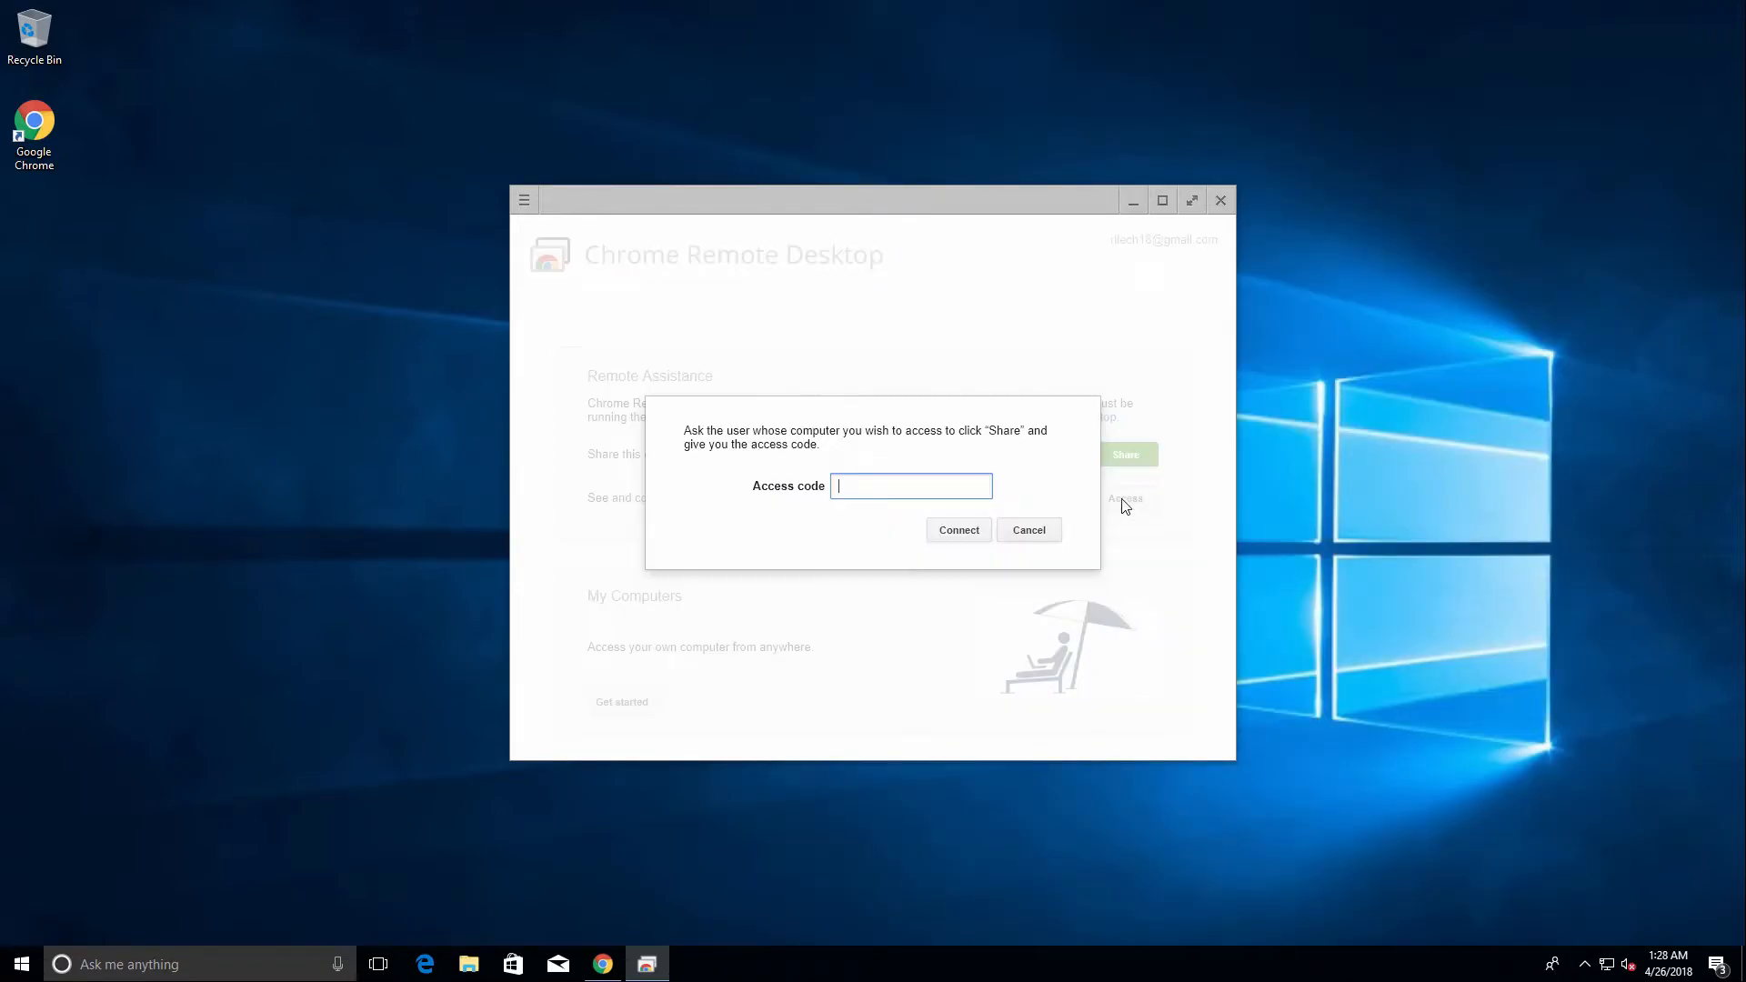
pyautogui.rightClick(838, 486)
pyautogui.press('Escape')
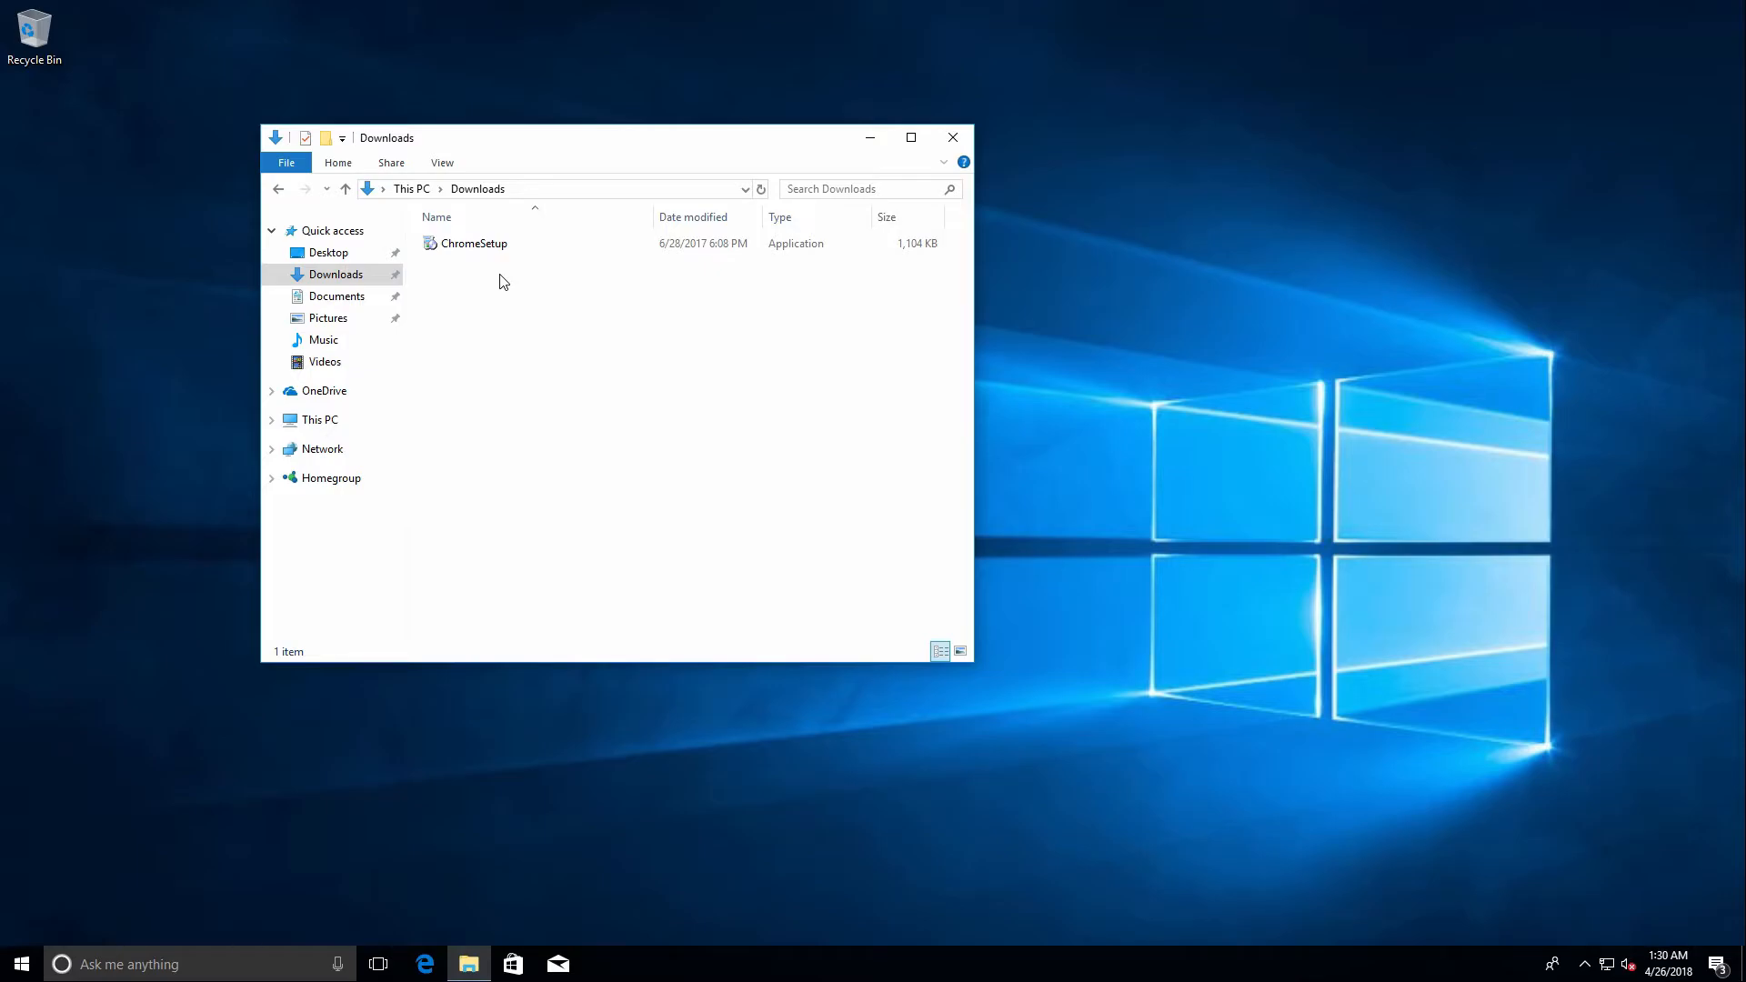
# Run ChromeSetup from Downloads to install Chrome on the second PC
pyautogui.doubleClick(482, 247)
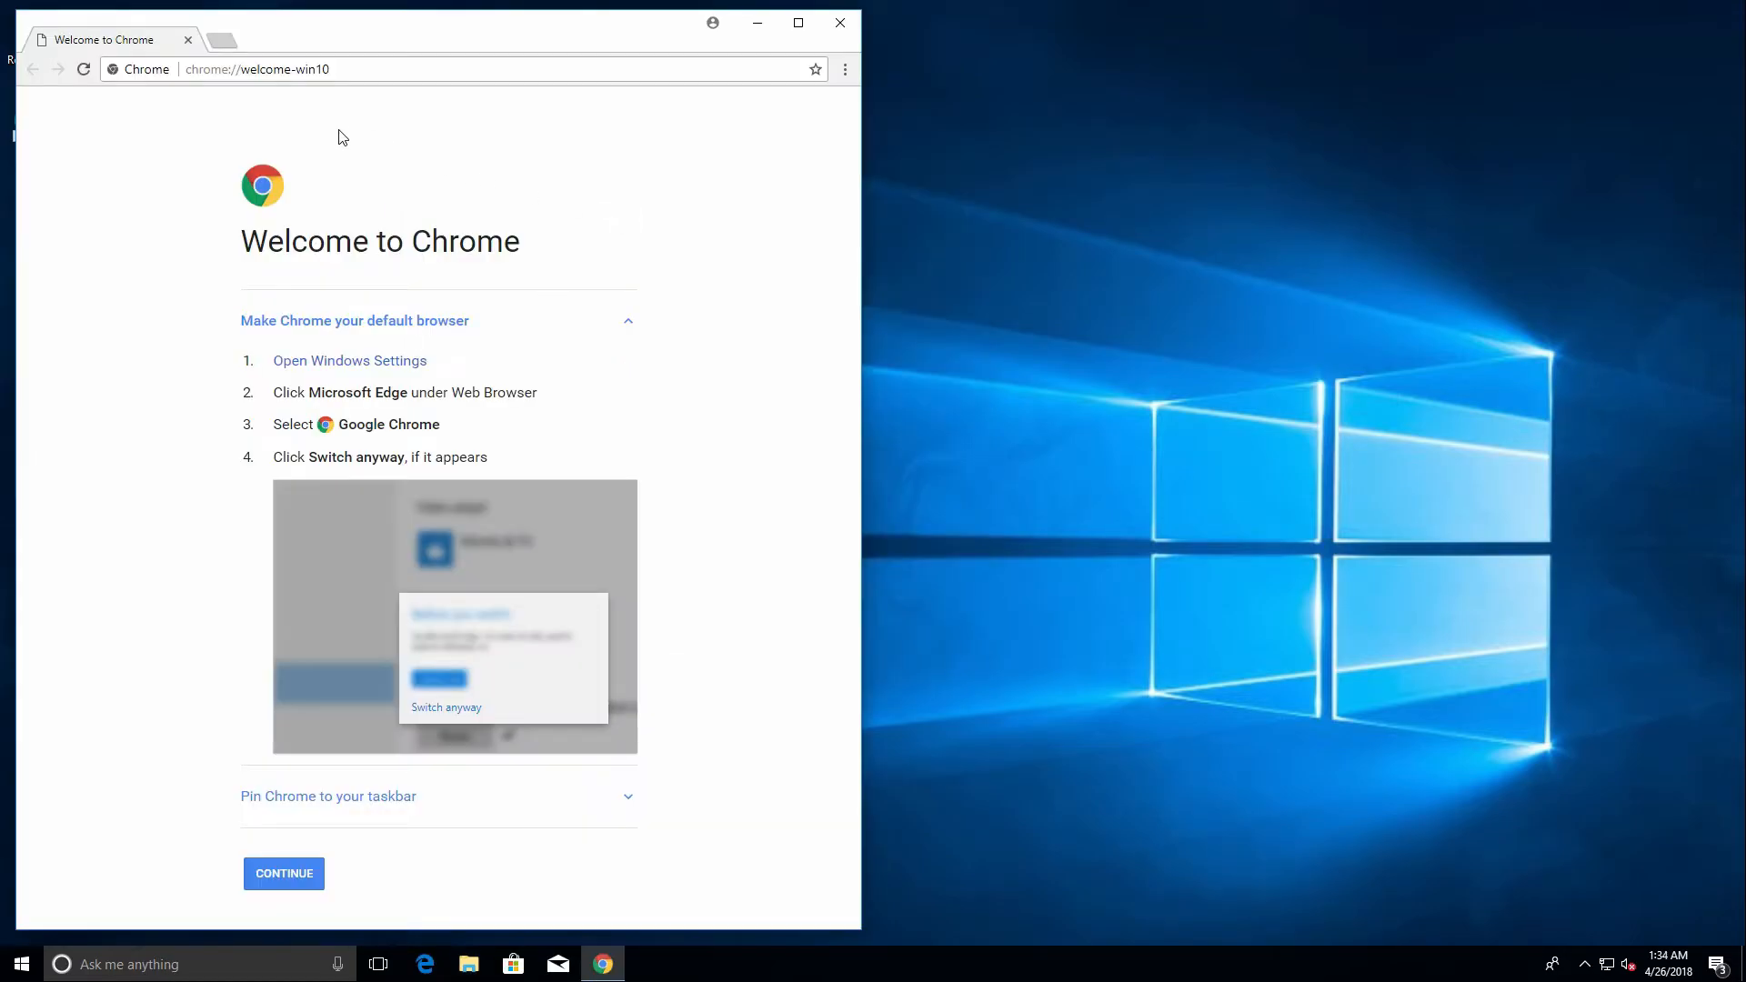
# Search 'google remote desktop' in a new tab and open the Chrome Remote Desktop Web Store listing
pyautogui.click(222, 41)
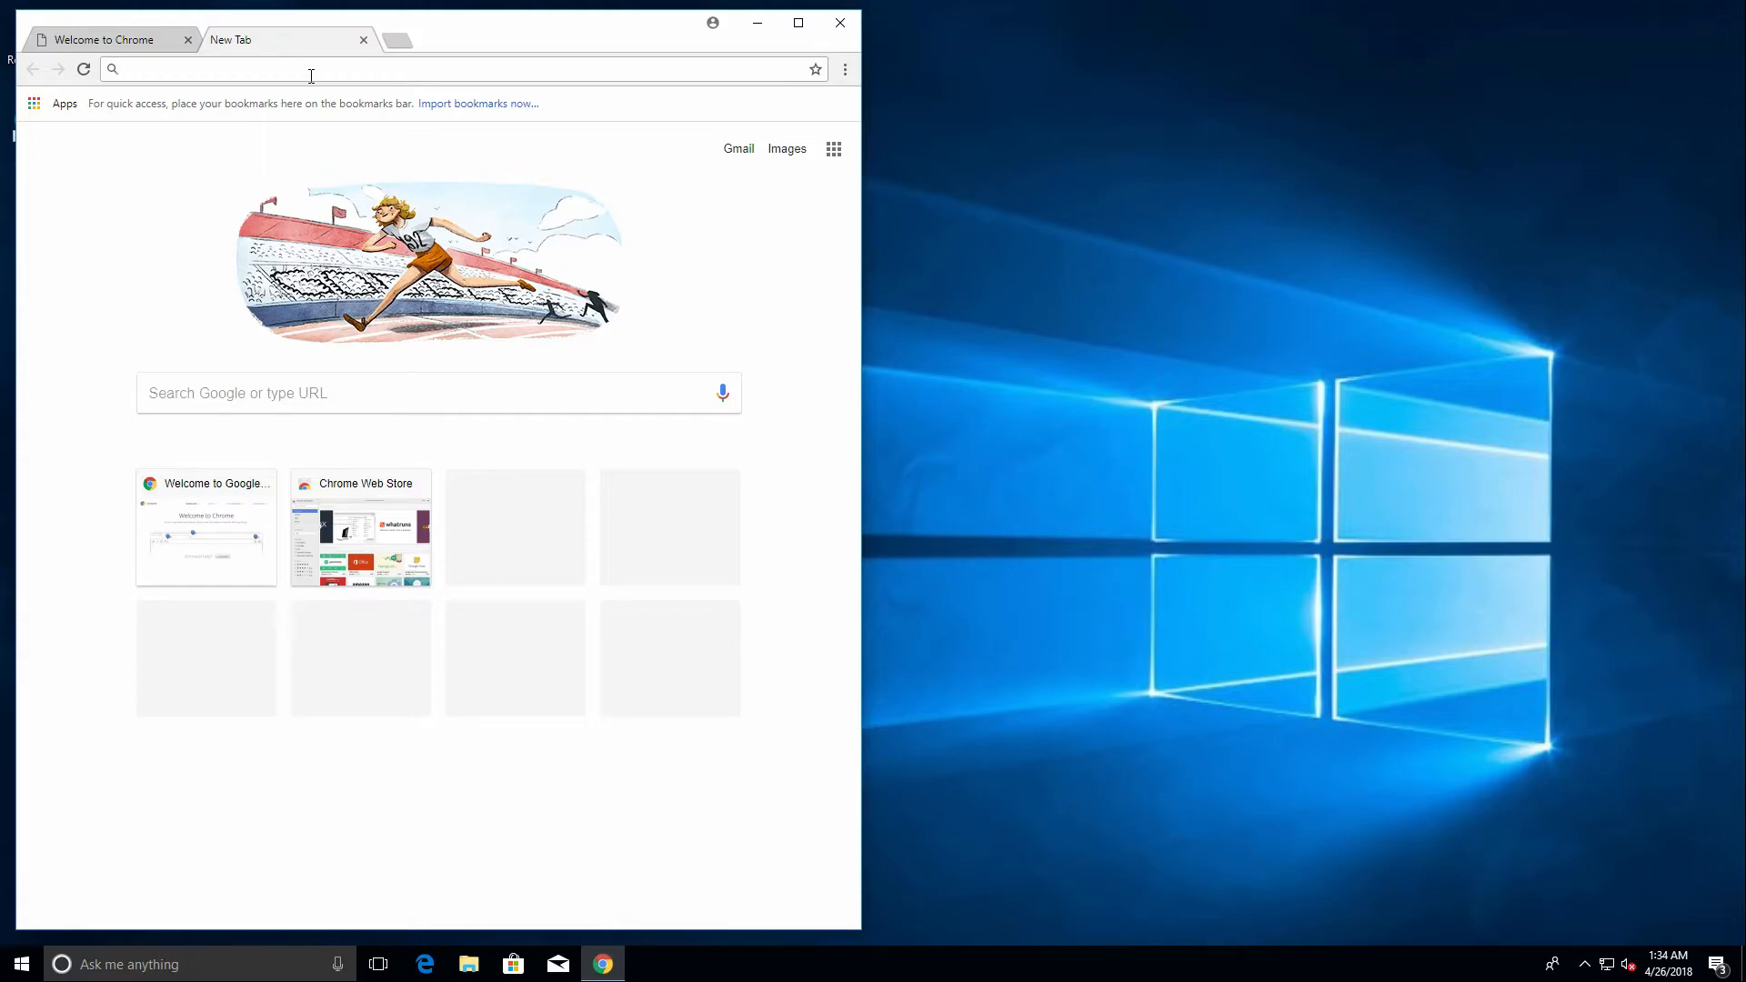
pyautogui.write('google re')
pyautogui.write('mote')
pyautogui.press('Return')
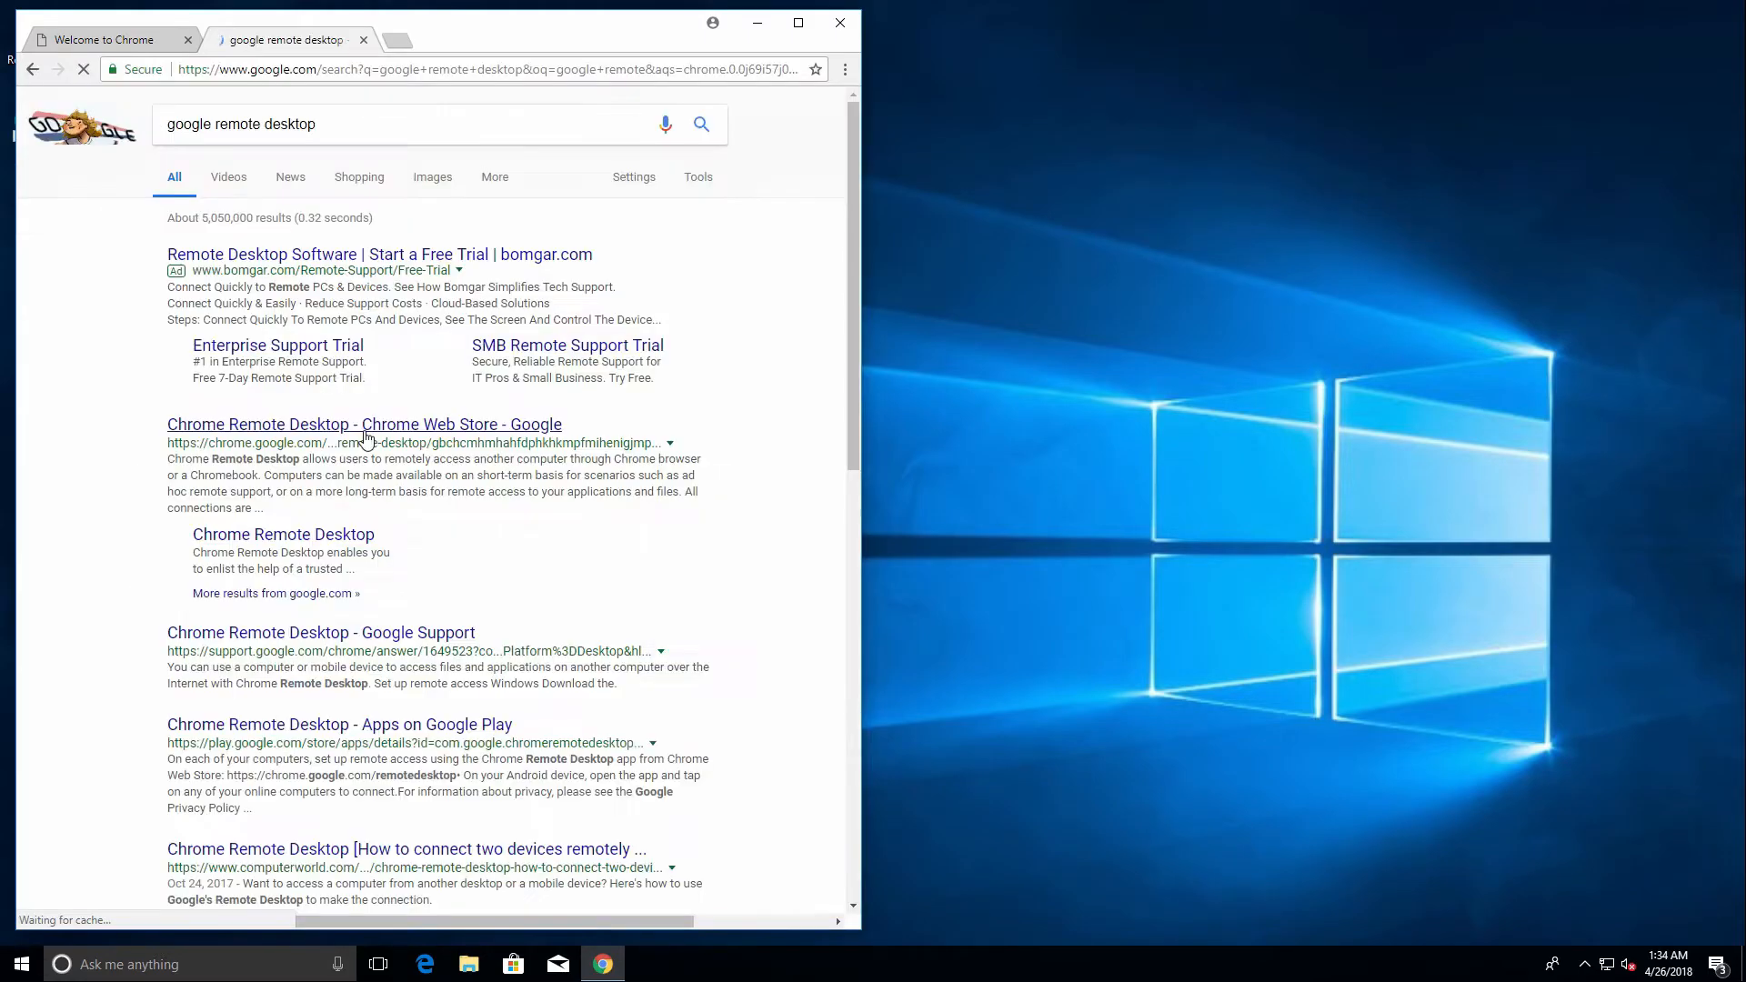
pyautogui.click(536, 425)
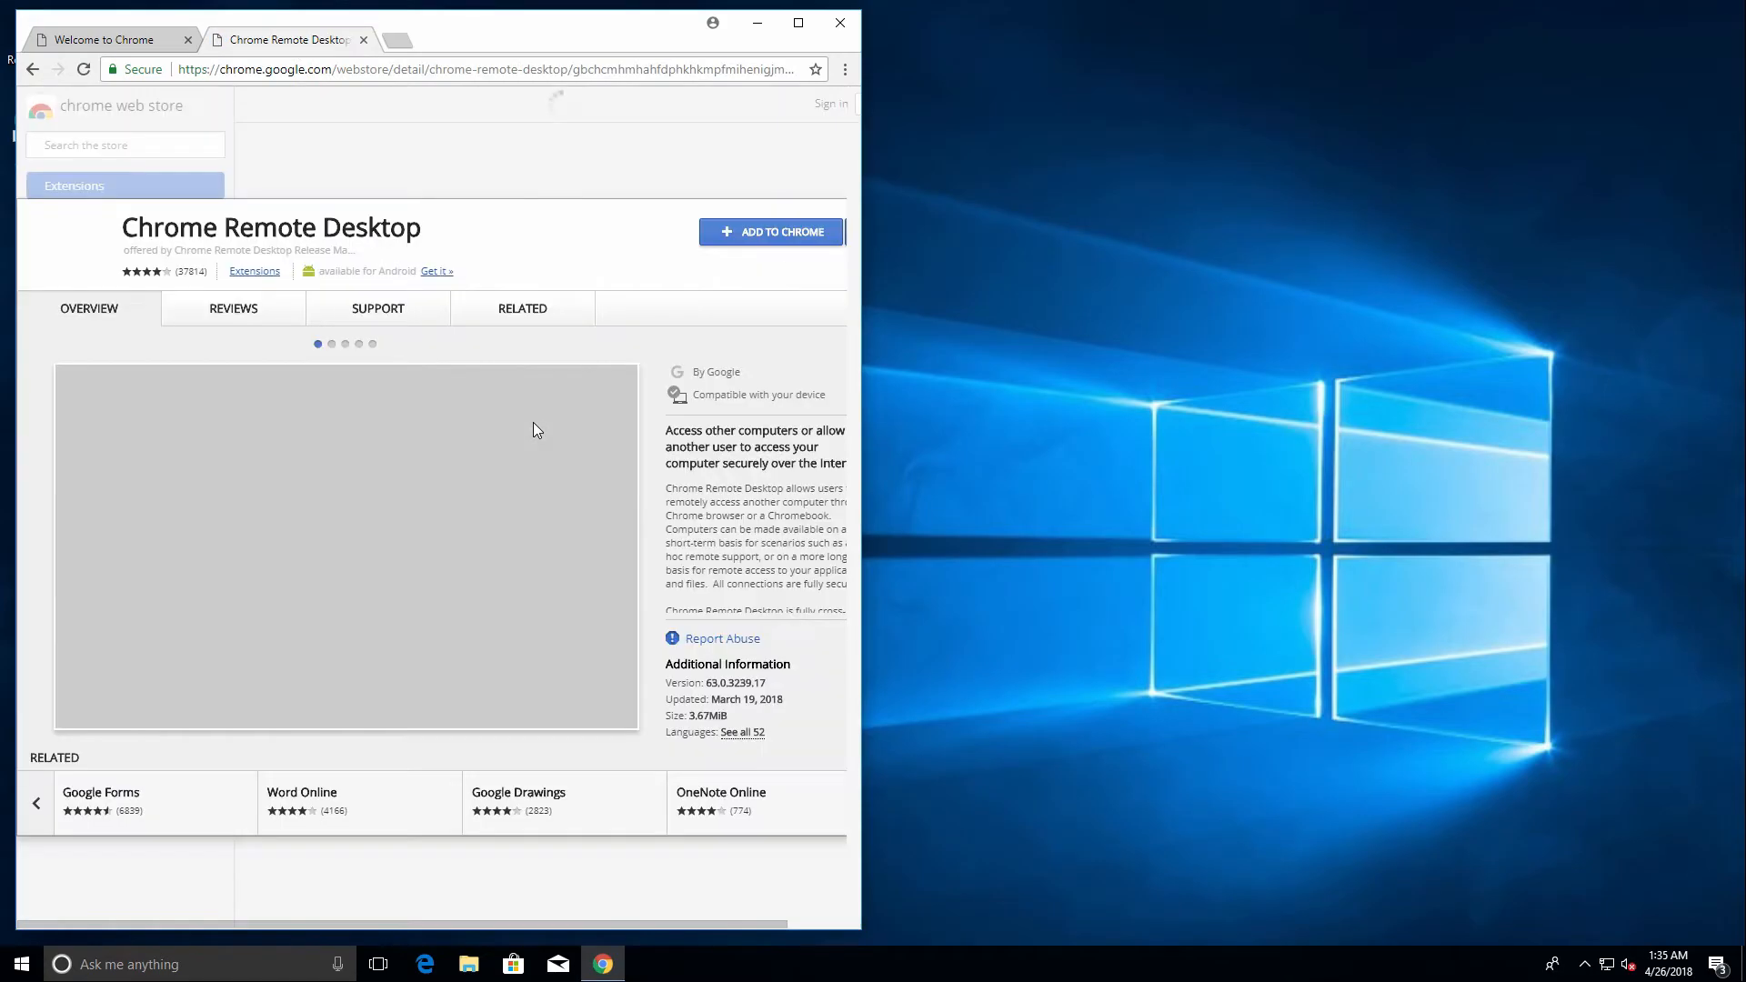
# Add Chrome Remote Desktop to Chrome on this PC and launch the app
pyautogui.click(754, 235)
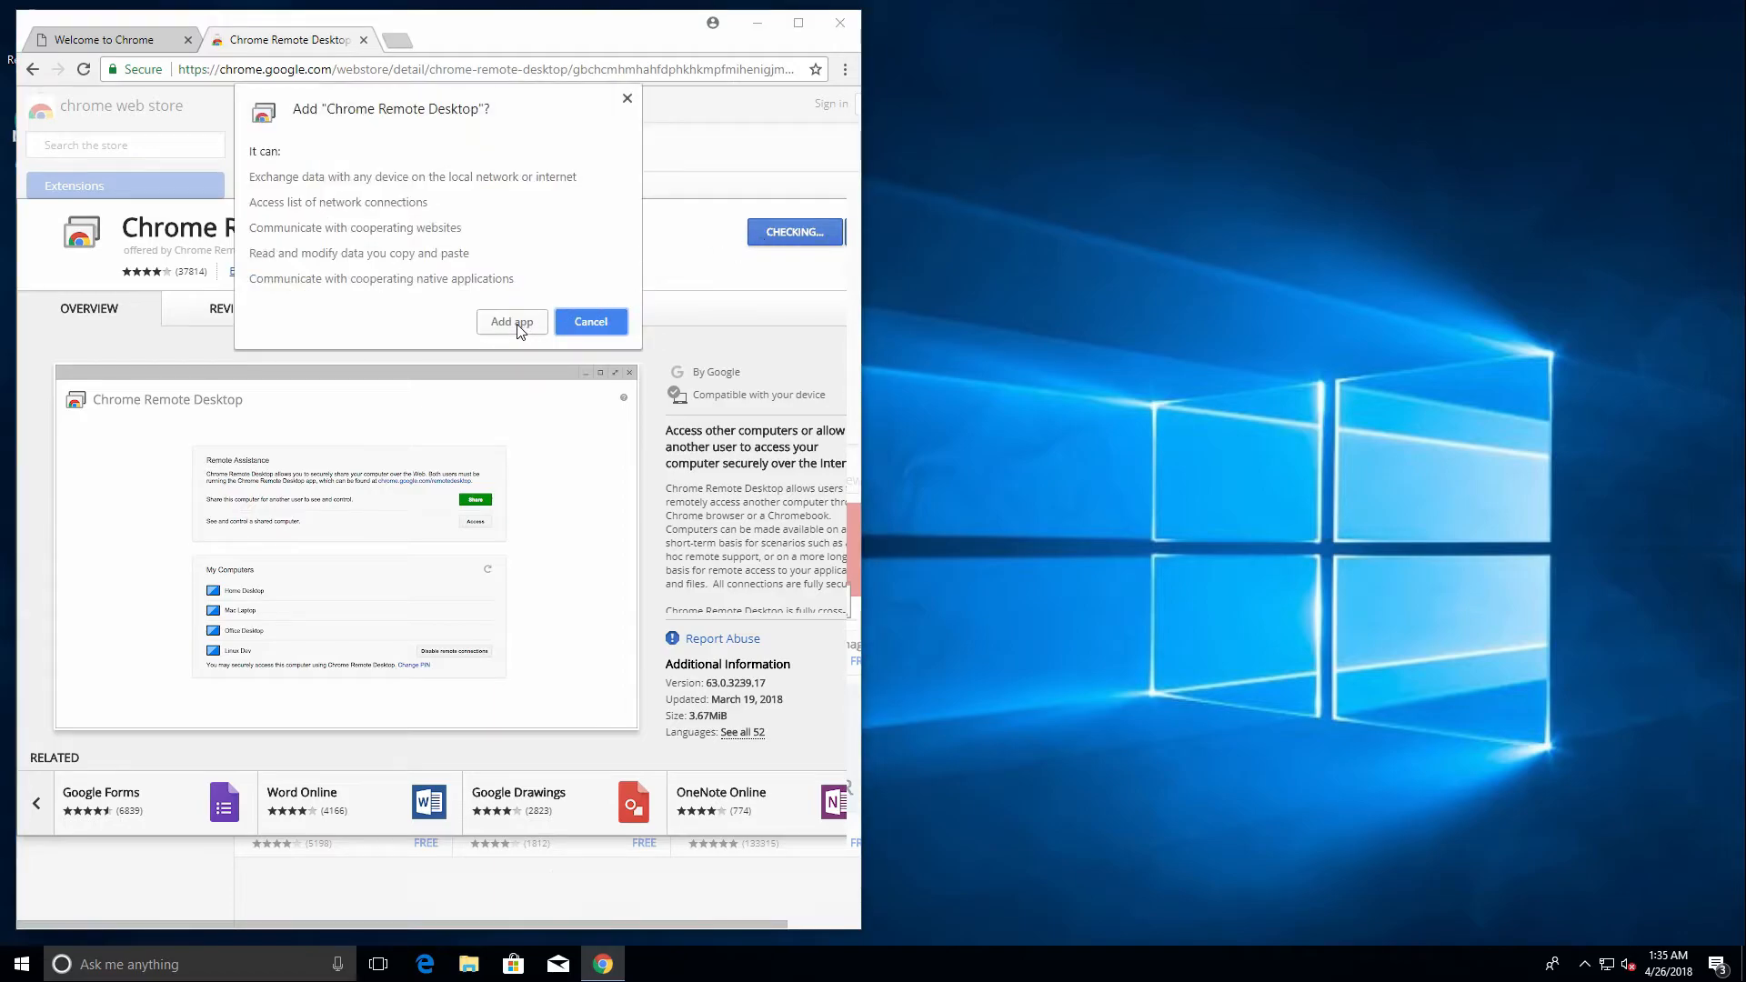
pyautogui.click(518, 325)
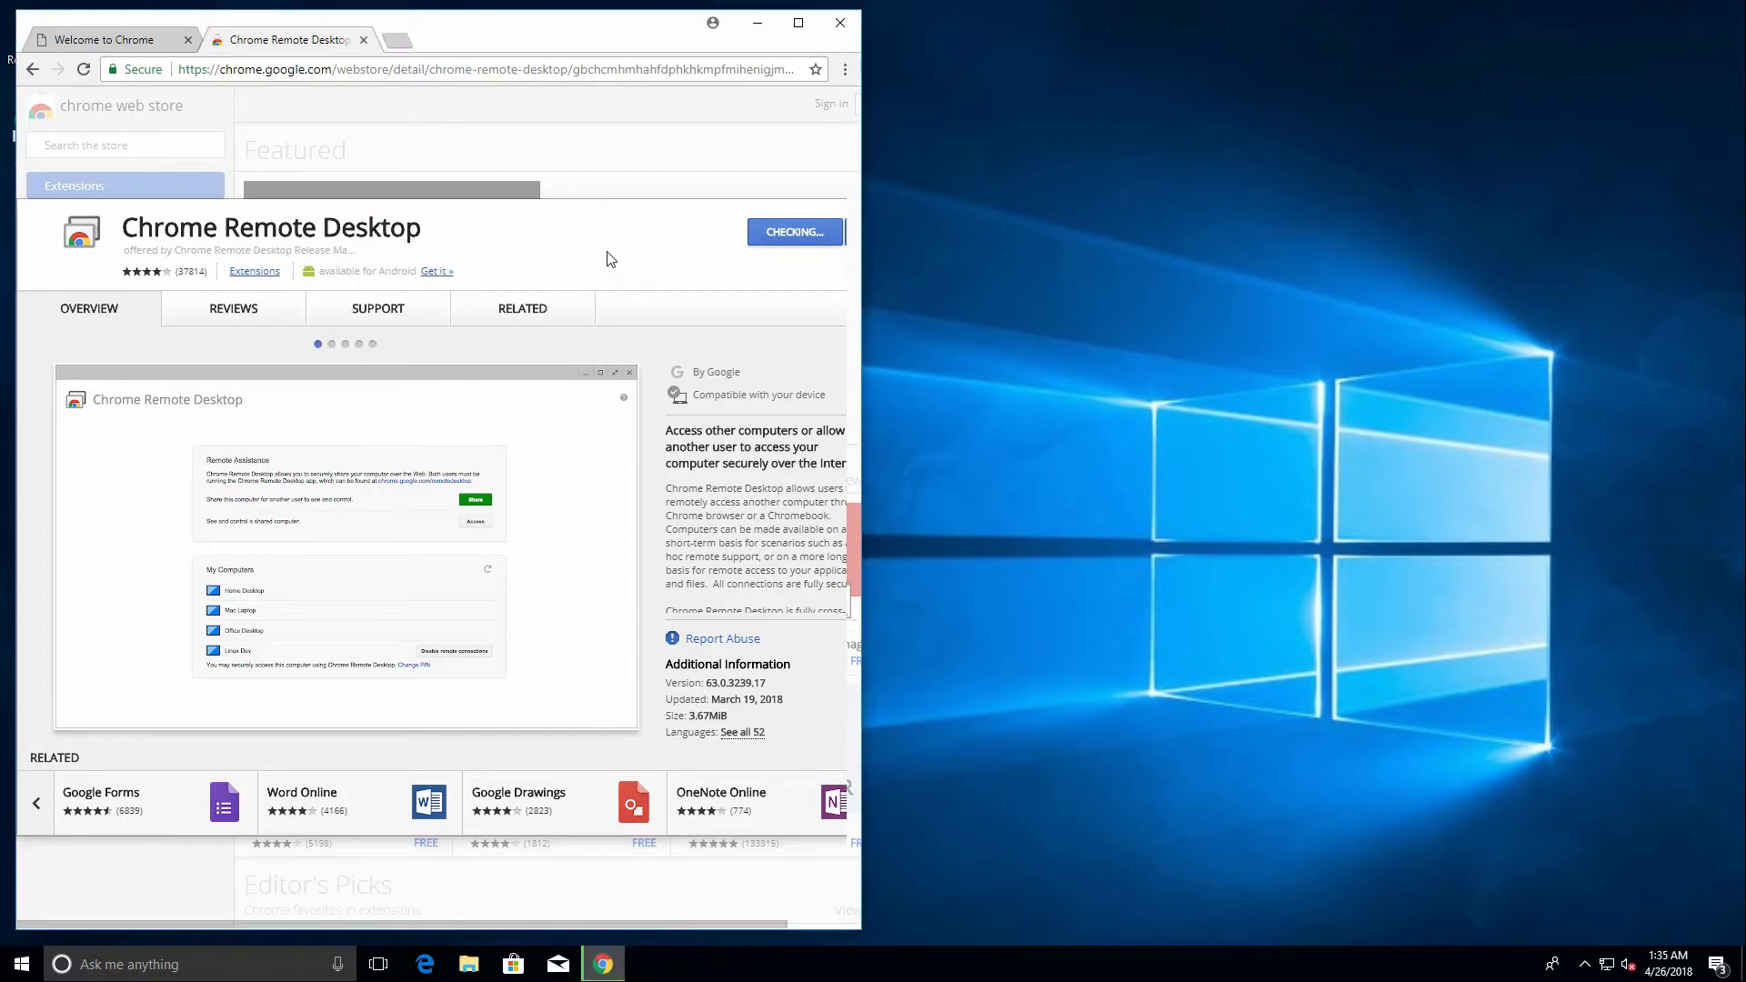
pyautogui.click(277, 457)
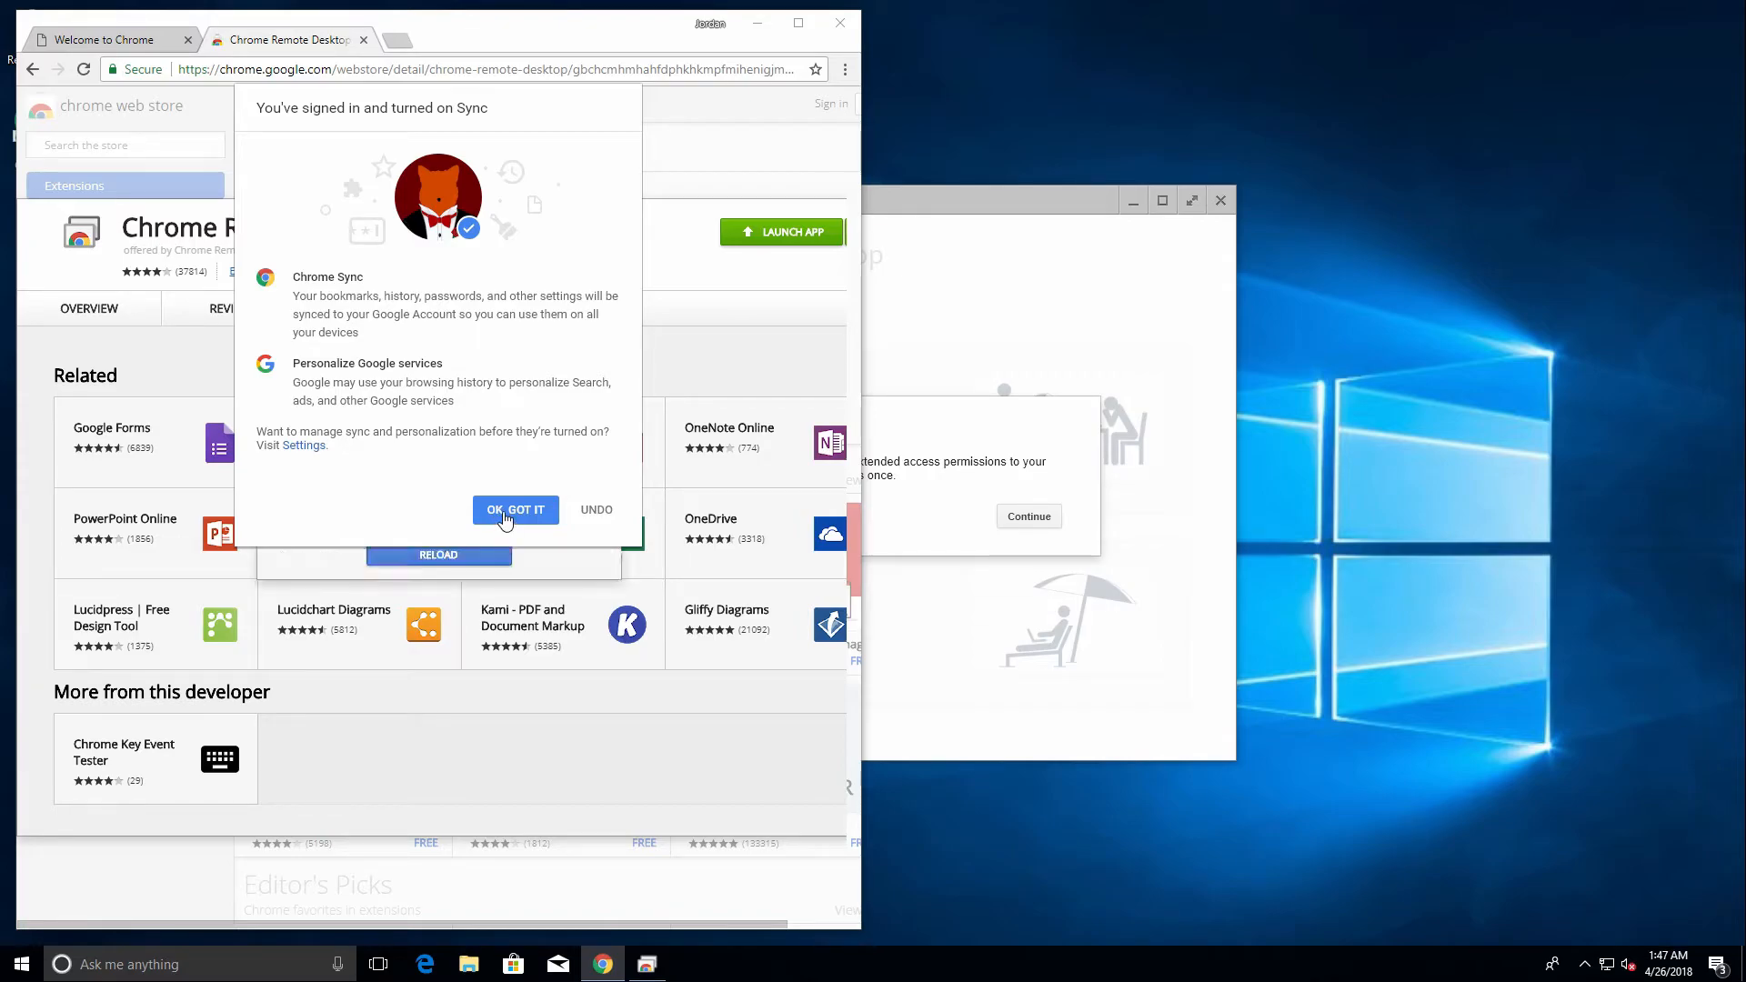
# Acknowledge the sync notice and authorize the app's extended access permissions
pyautogui.click(506, 516)
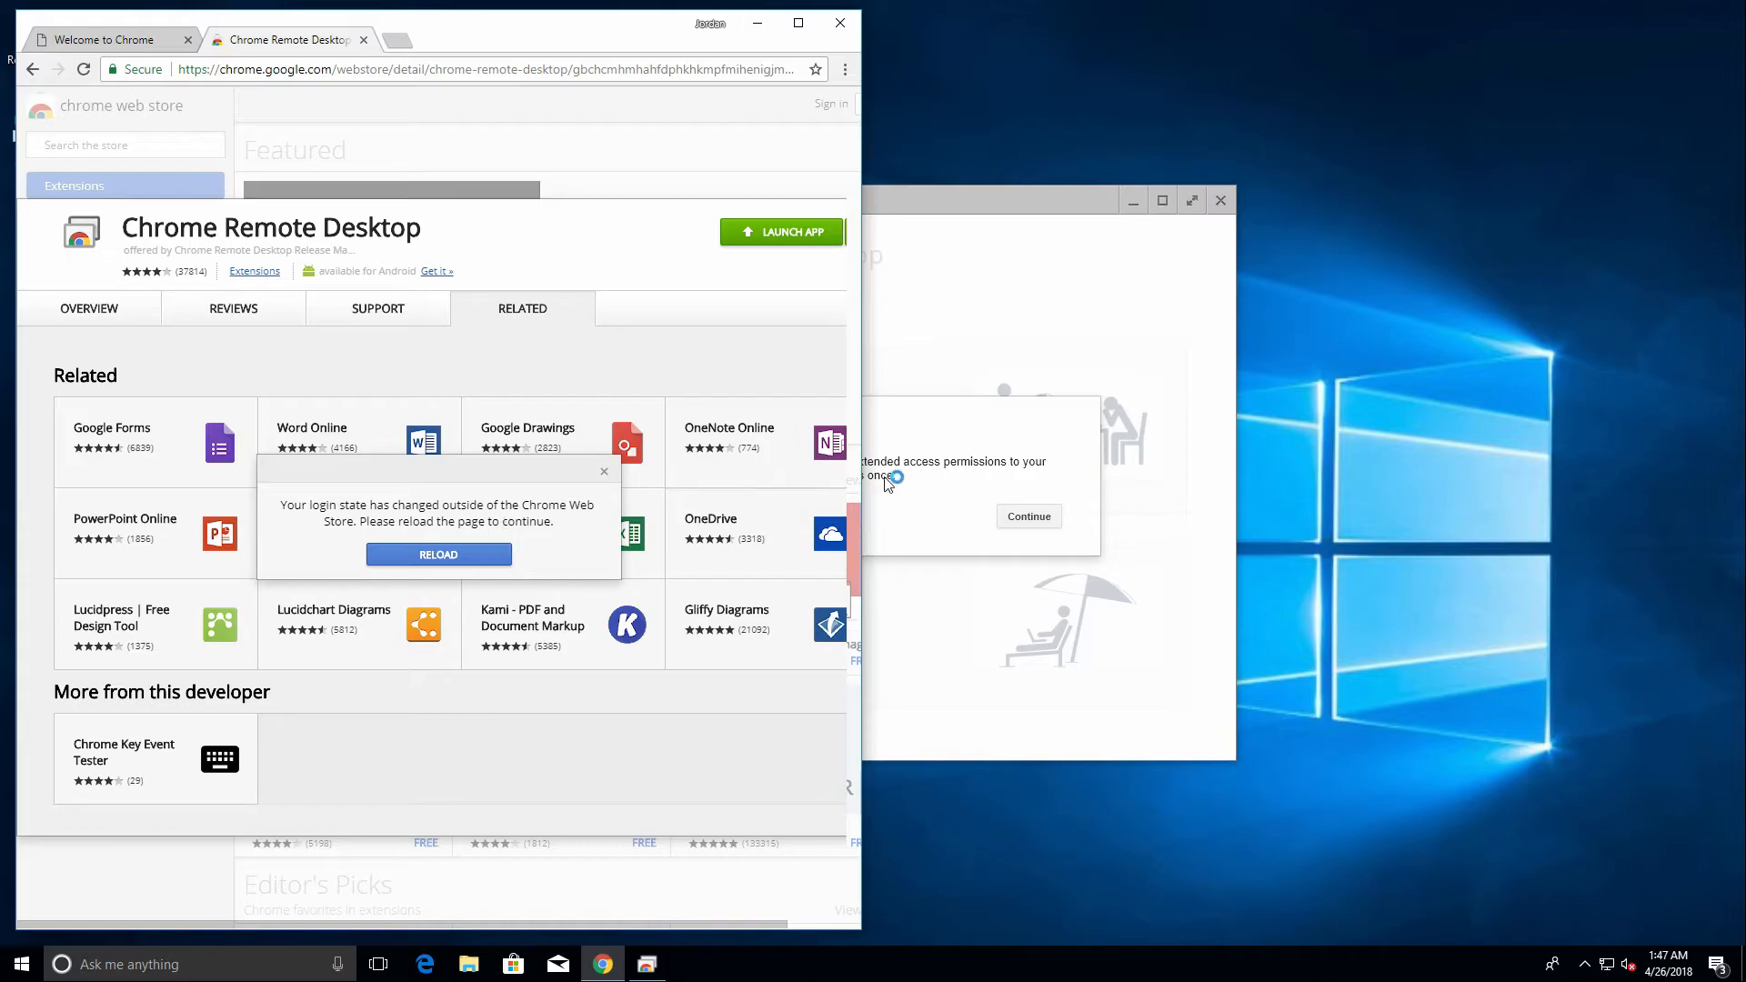
pyautogui.click(950, 361)
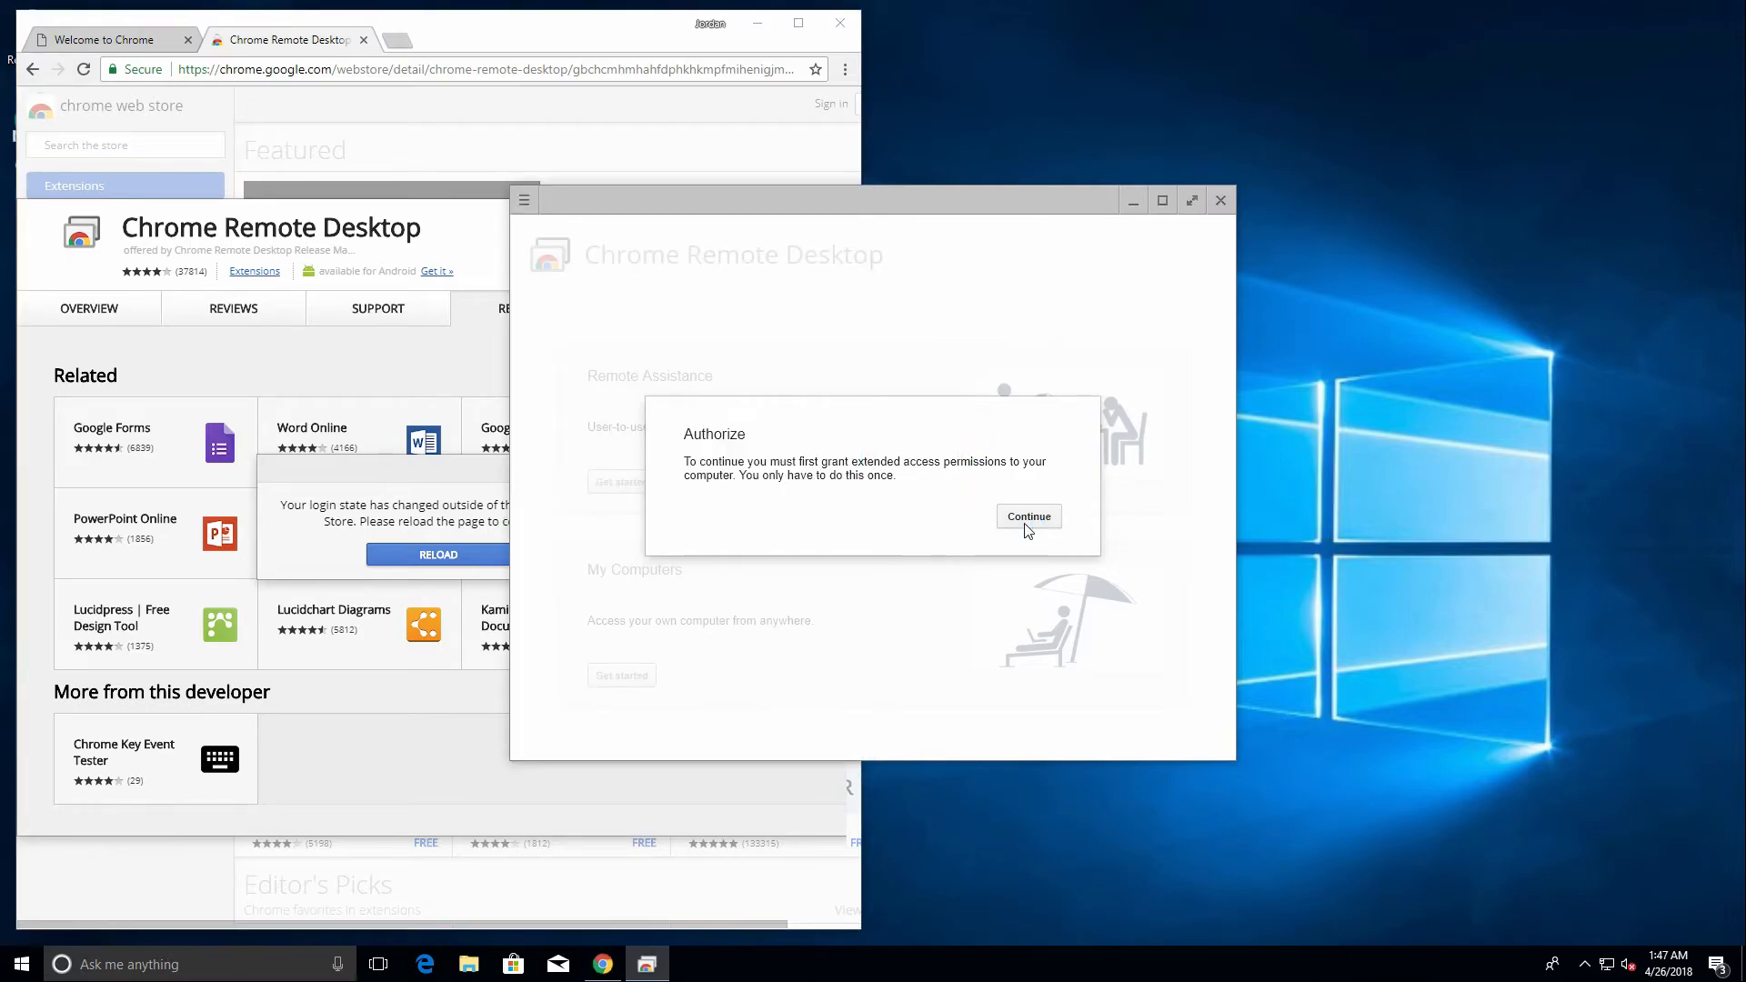
pyautogui.click(1023, 523)
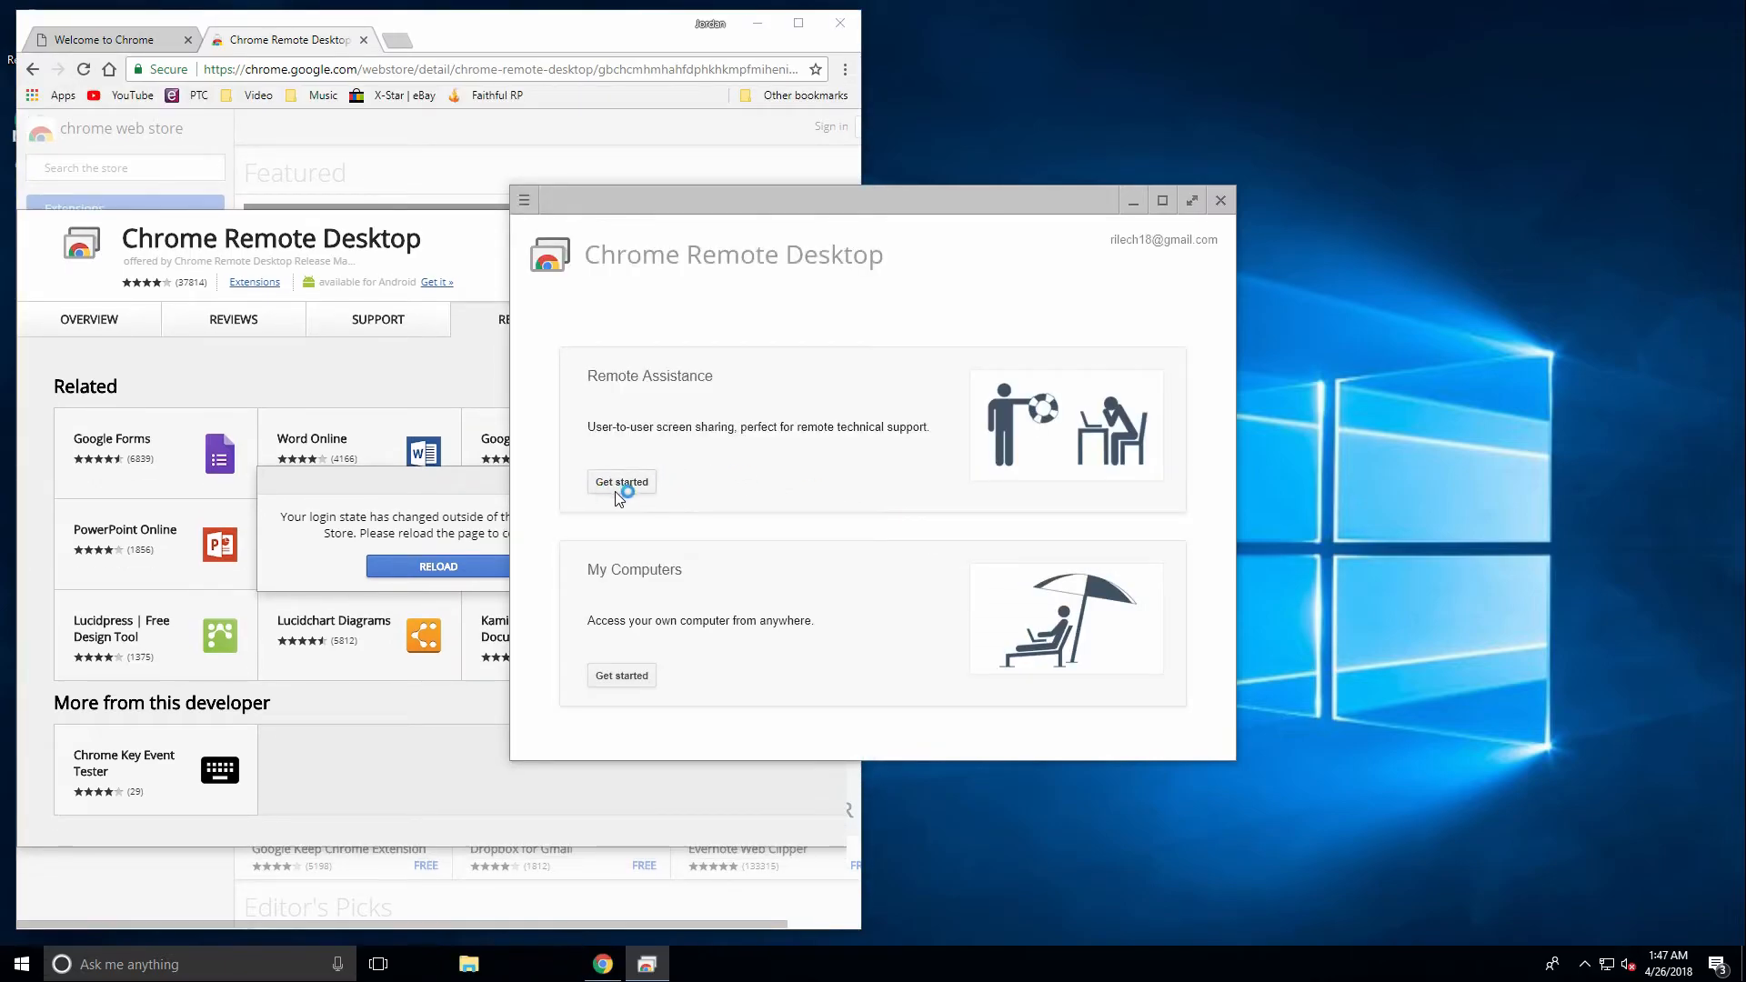
# Start Remote Assistance, minimize Chrome, and move the app window up-left
pyautogui.click(617, 489)
pyautogui.click(758, 23)
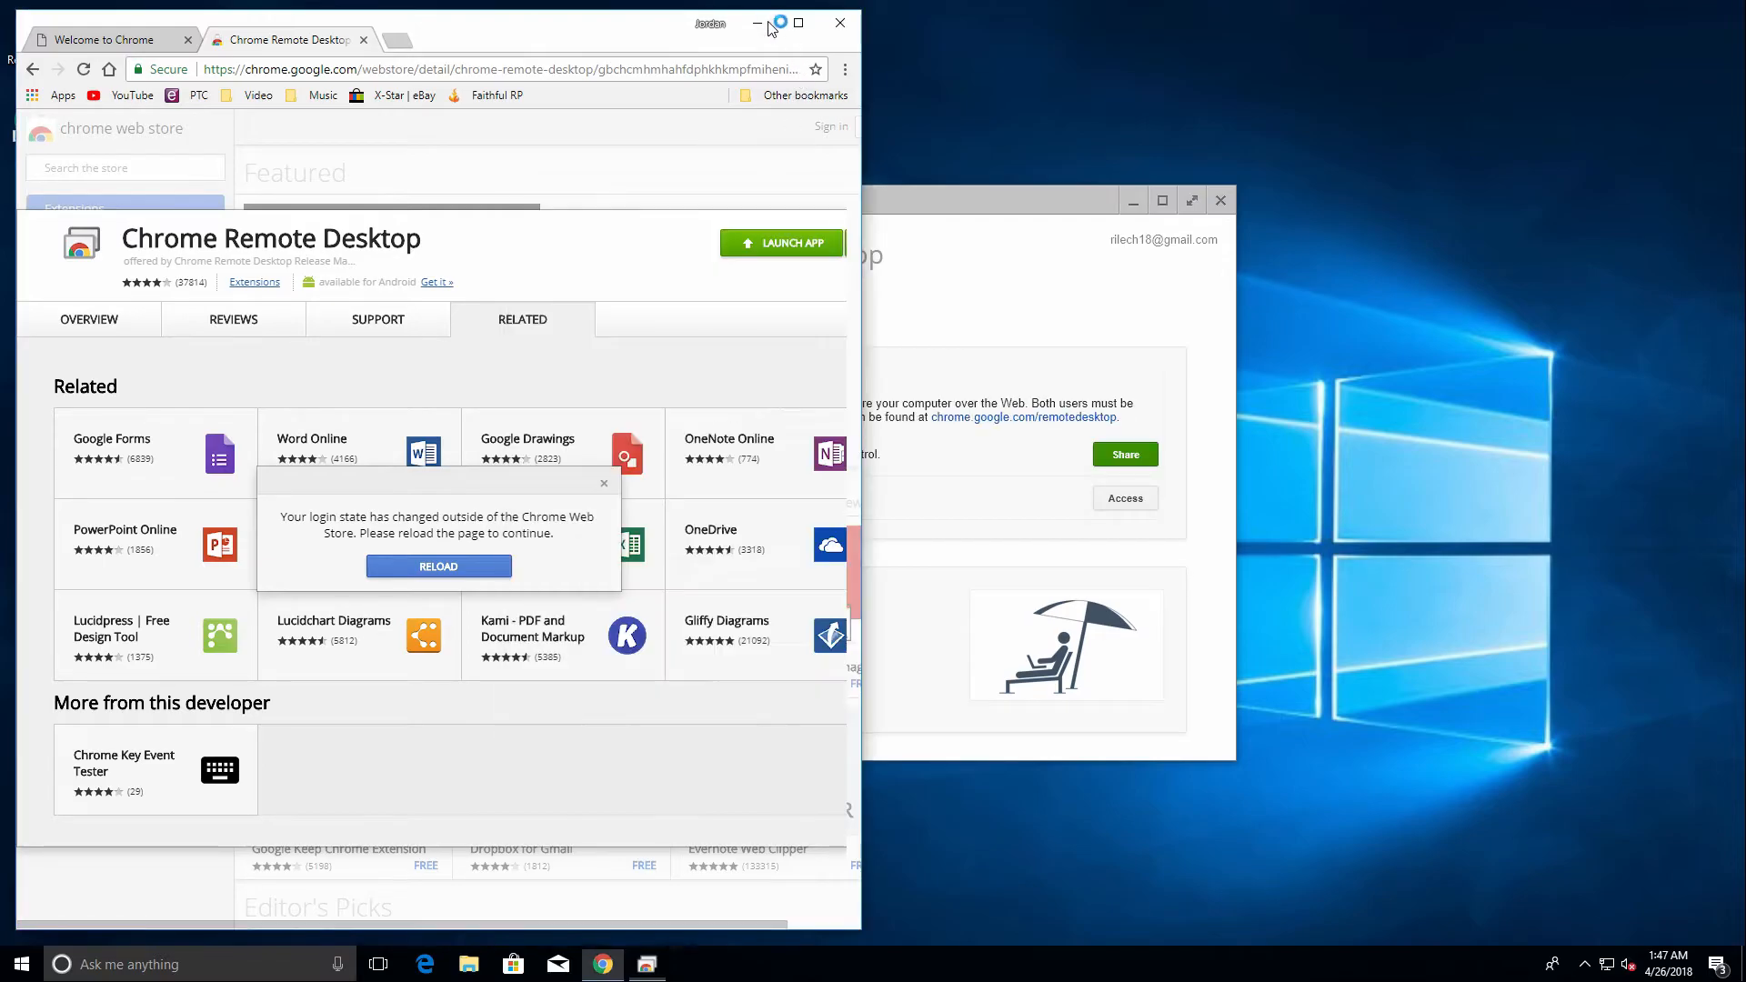
pyautogui.moveTo(828, 202); pyautogui.dragTo(622, 111)
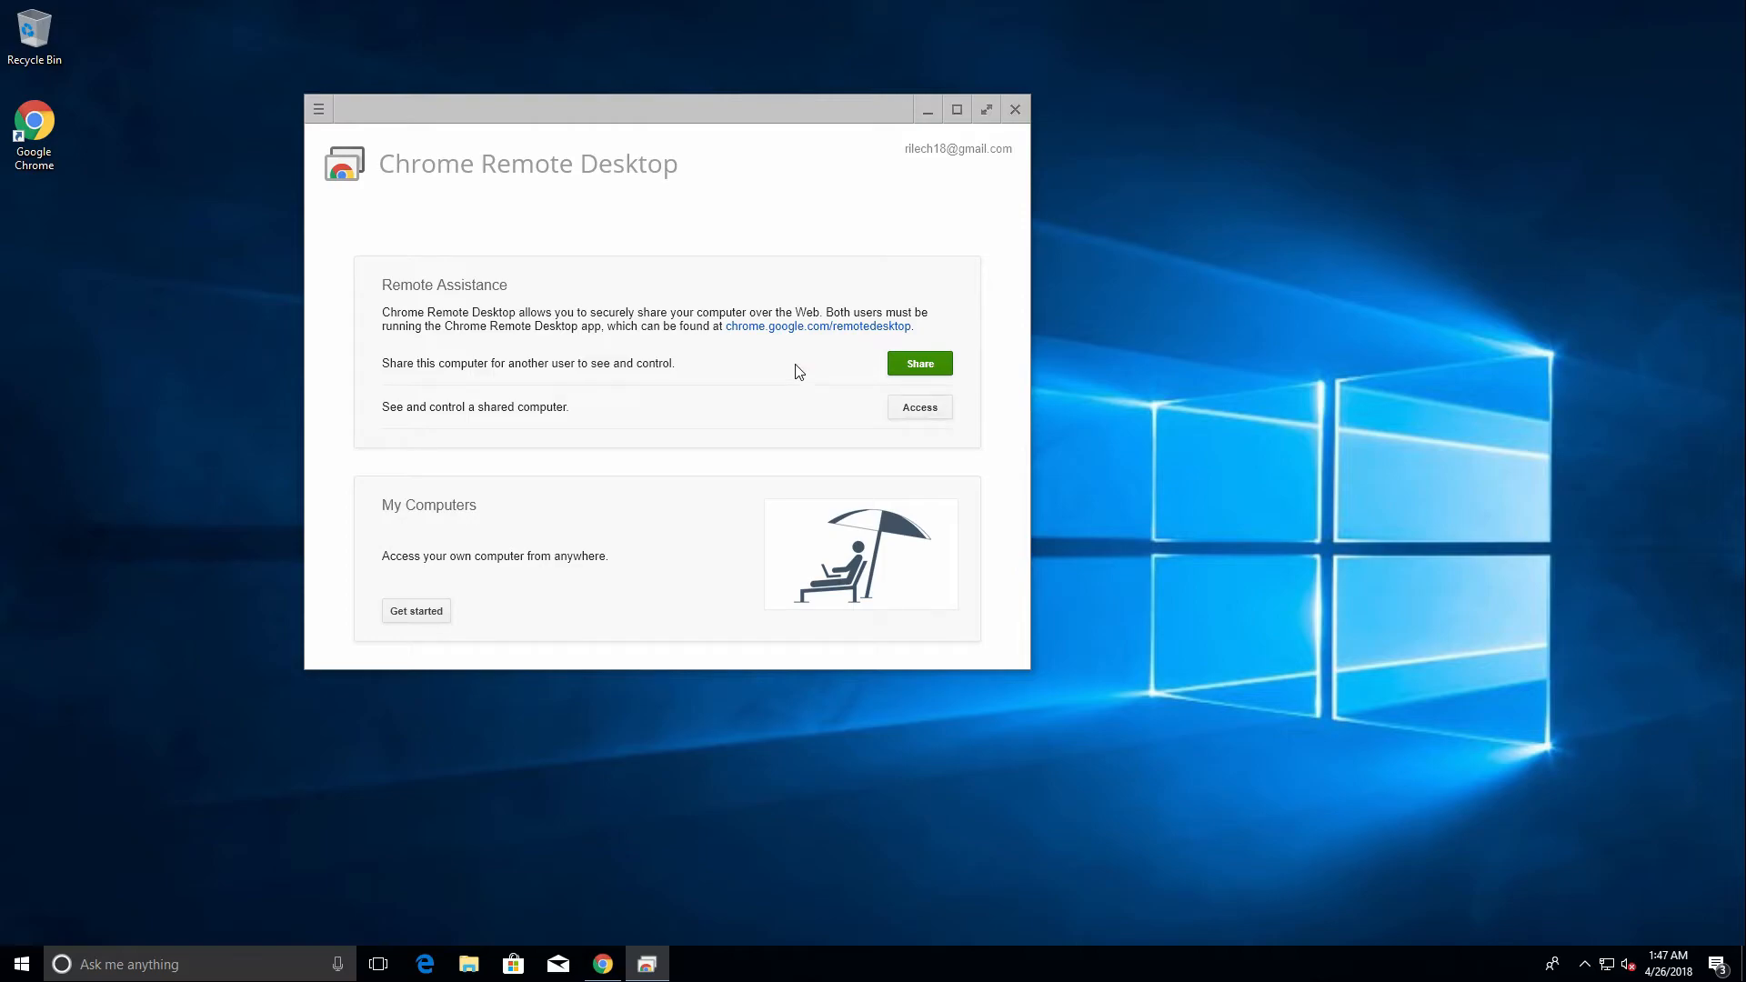
# Choose Share, accept the terms, and download the Chrome Remote Desktop Host installer
pyautogui.click(919, 365)
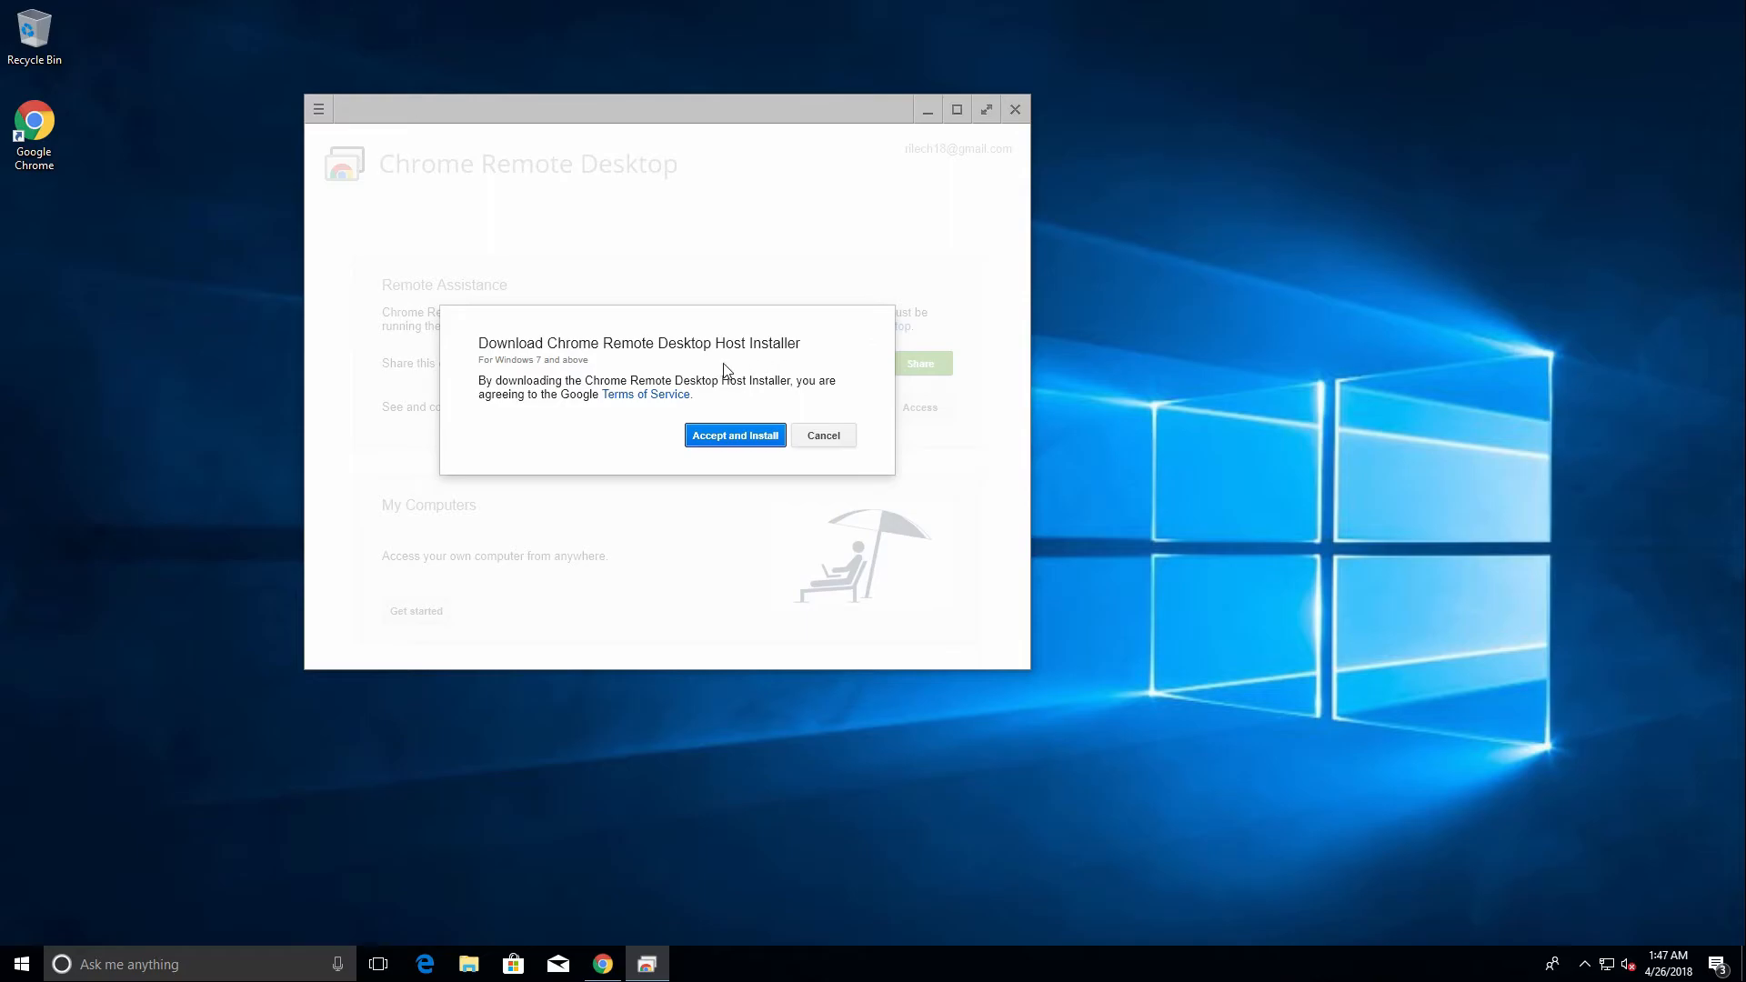
pyautogui.click(730, 435)
pyautogui.click(758, 450)
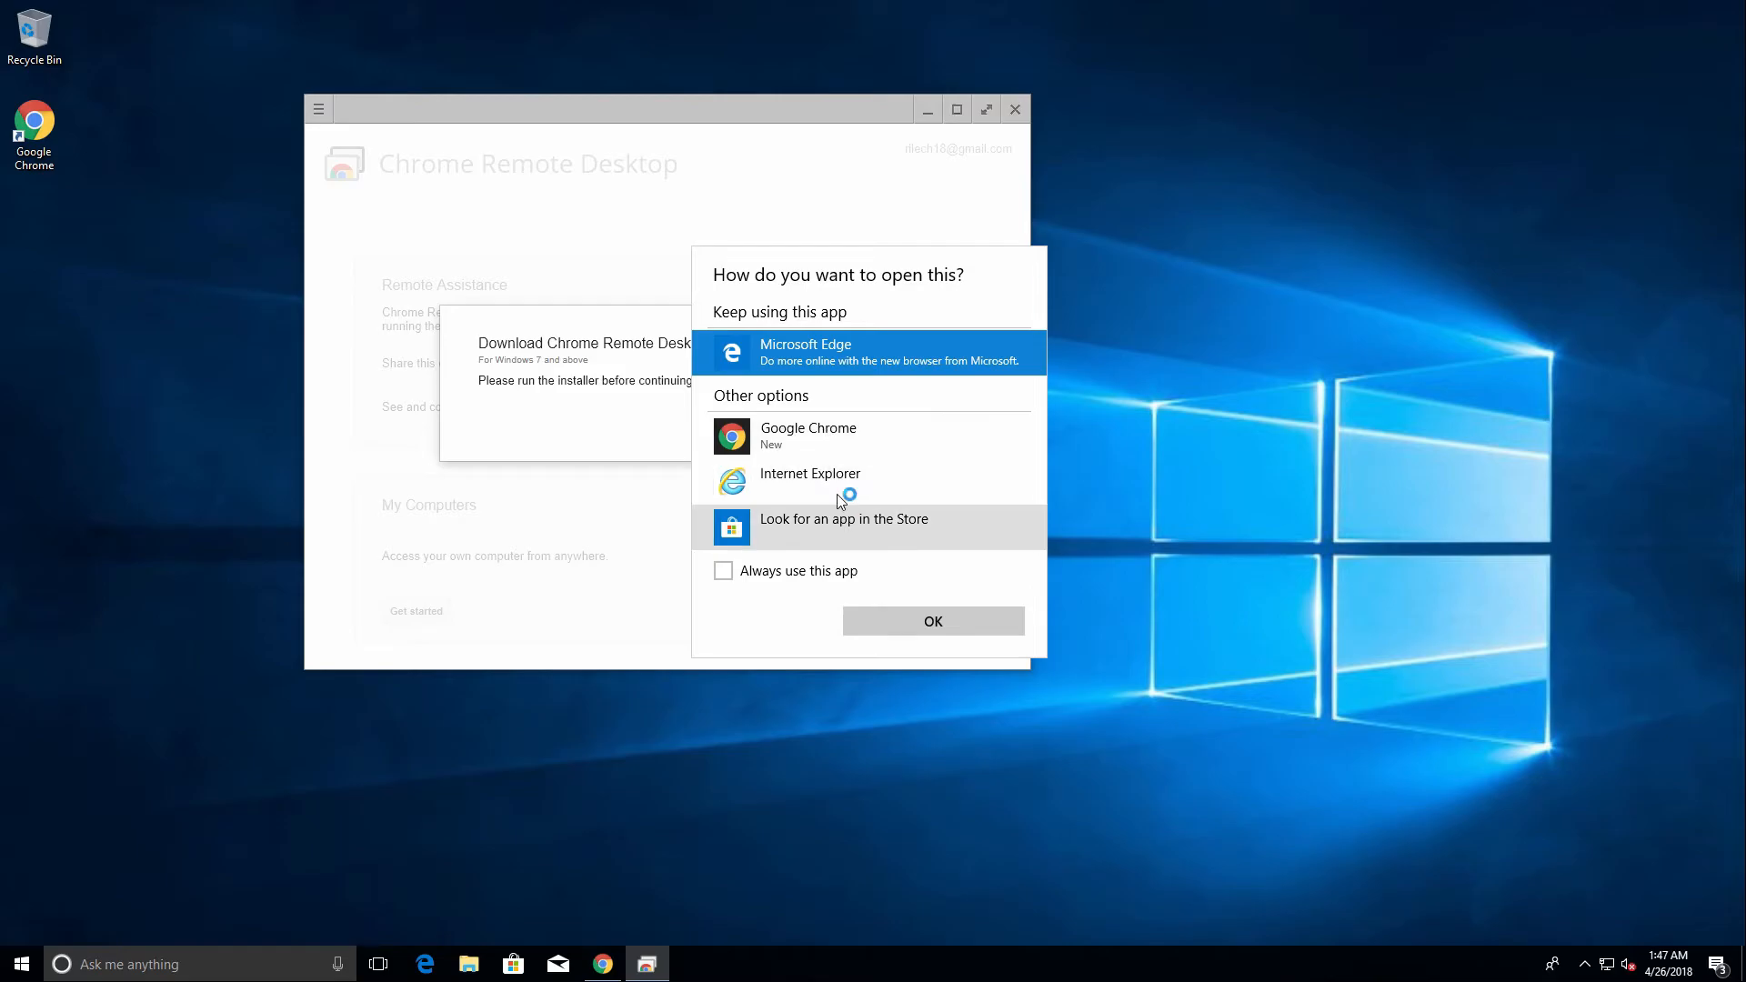
pyautogui.click(830, 455)
pyautogui.click(933, 621)
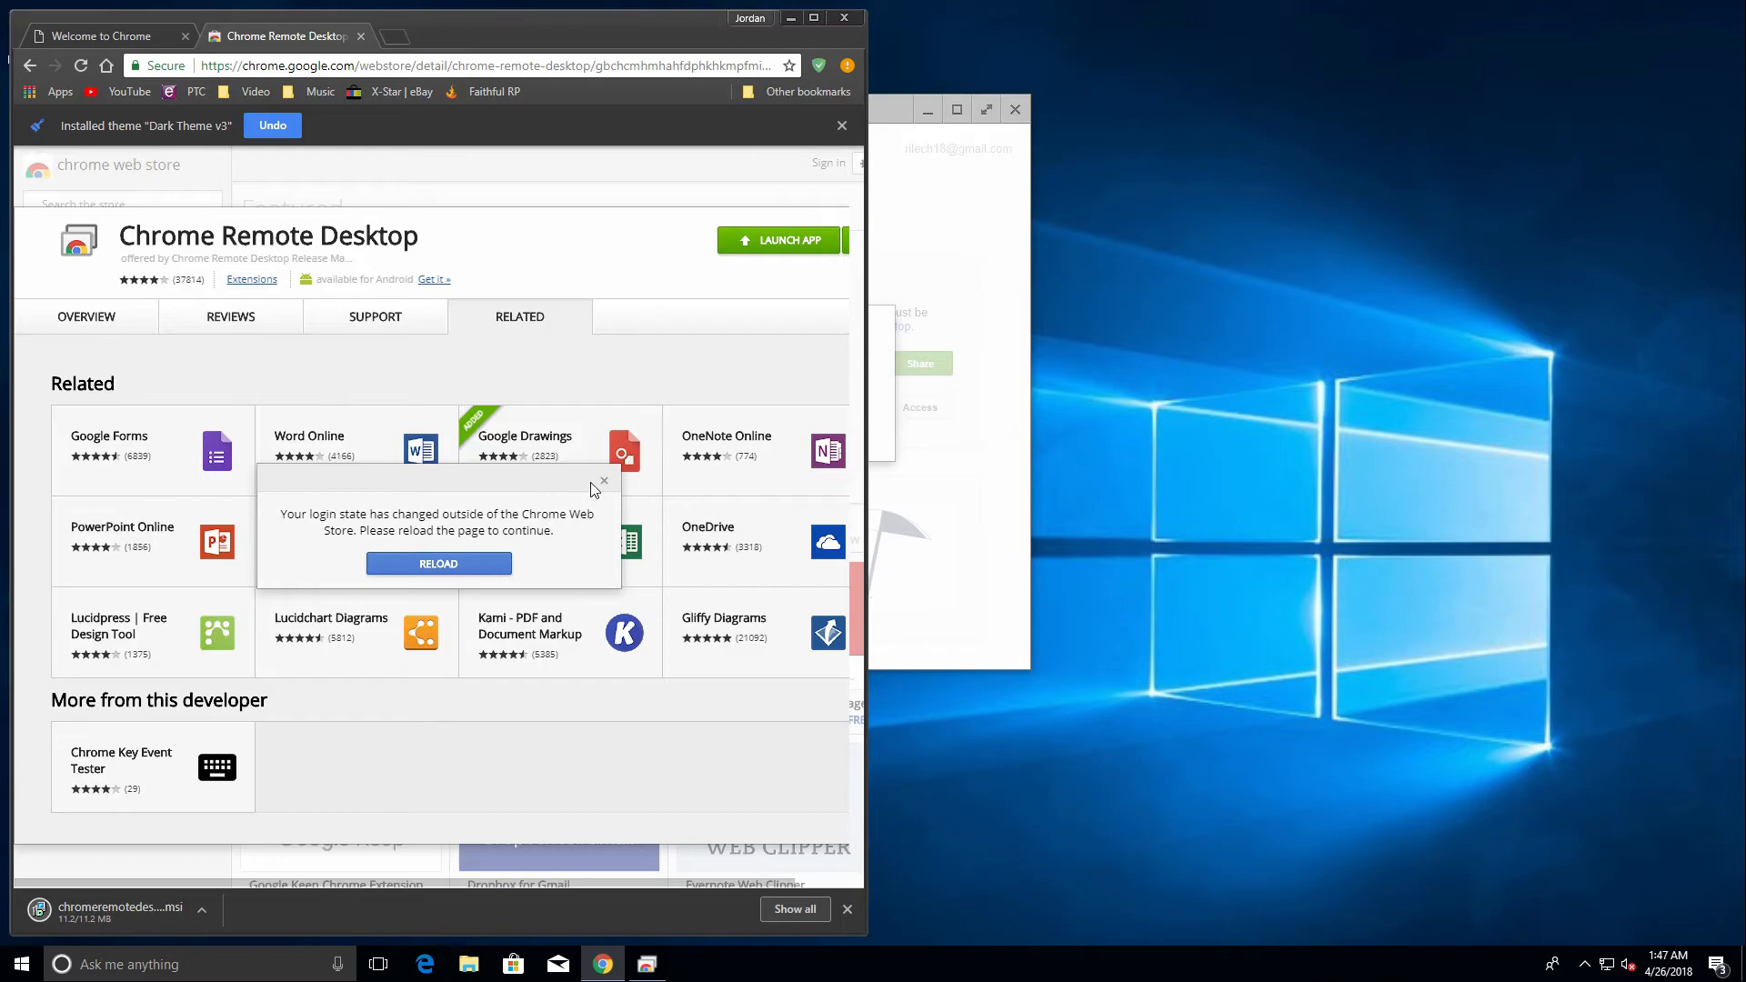
pyautogui.click(605, 480)
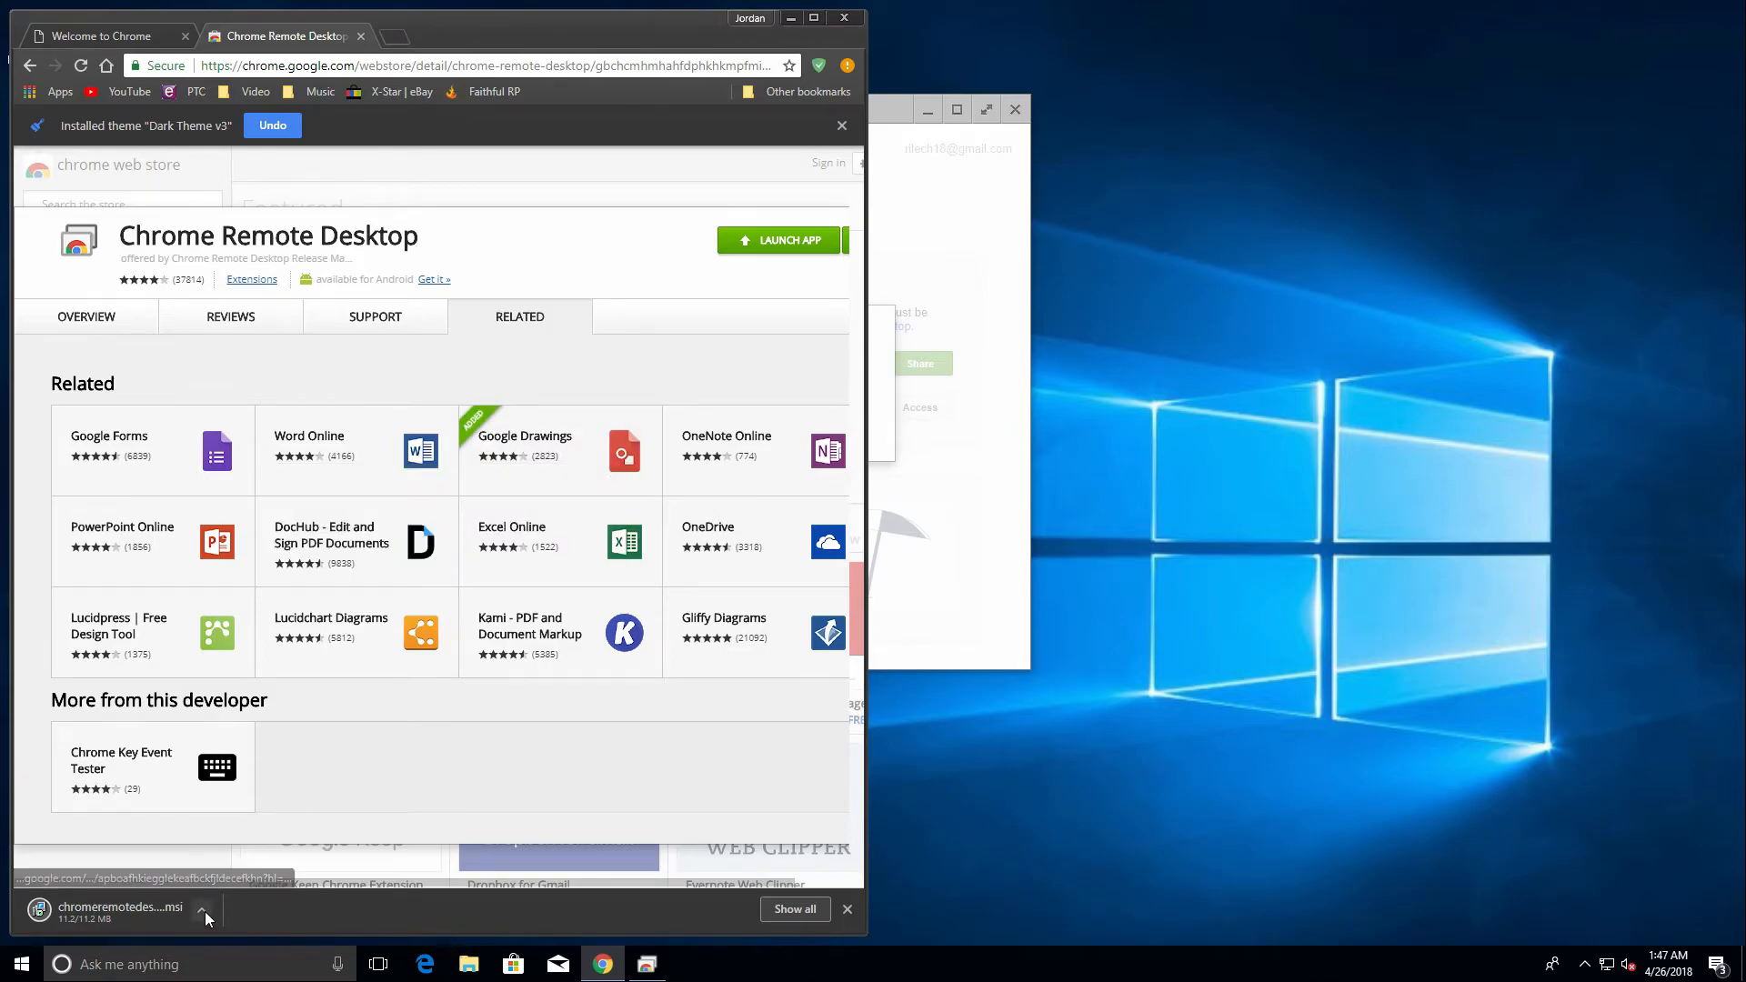
# Run the host .msi installer, approve the UAC prompt, and minimize Chrome
pyautogui.click(138, 907)
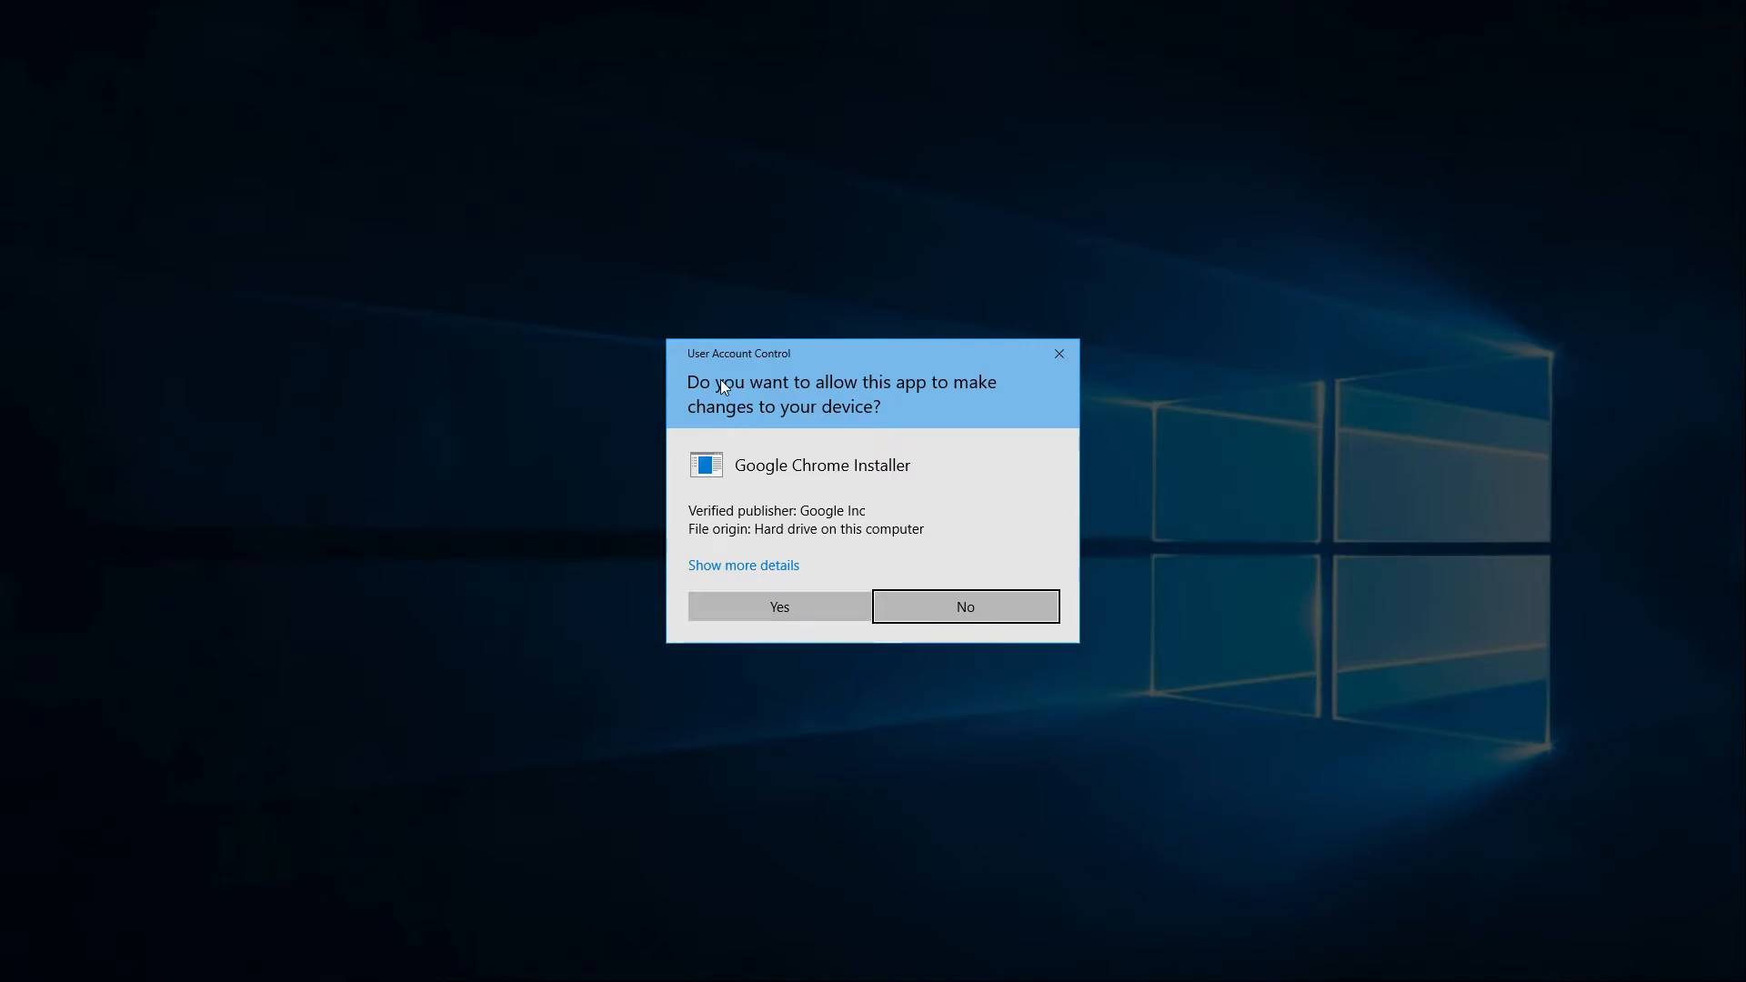
pyautogui.click(733, 609)
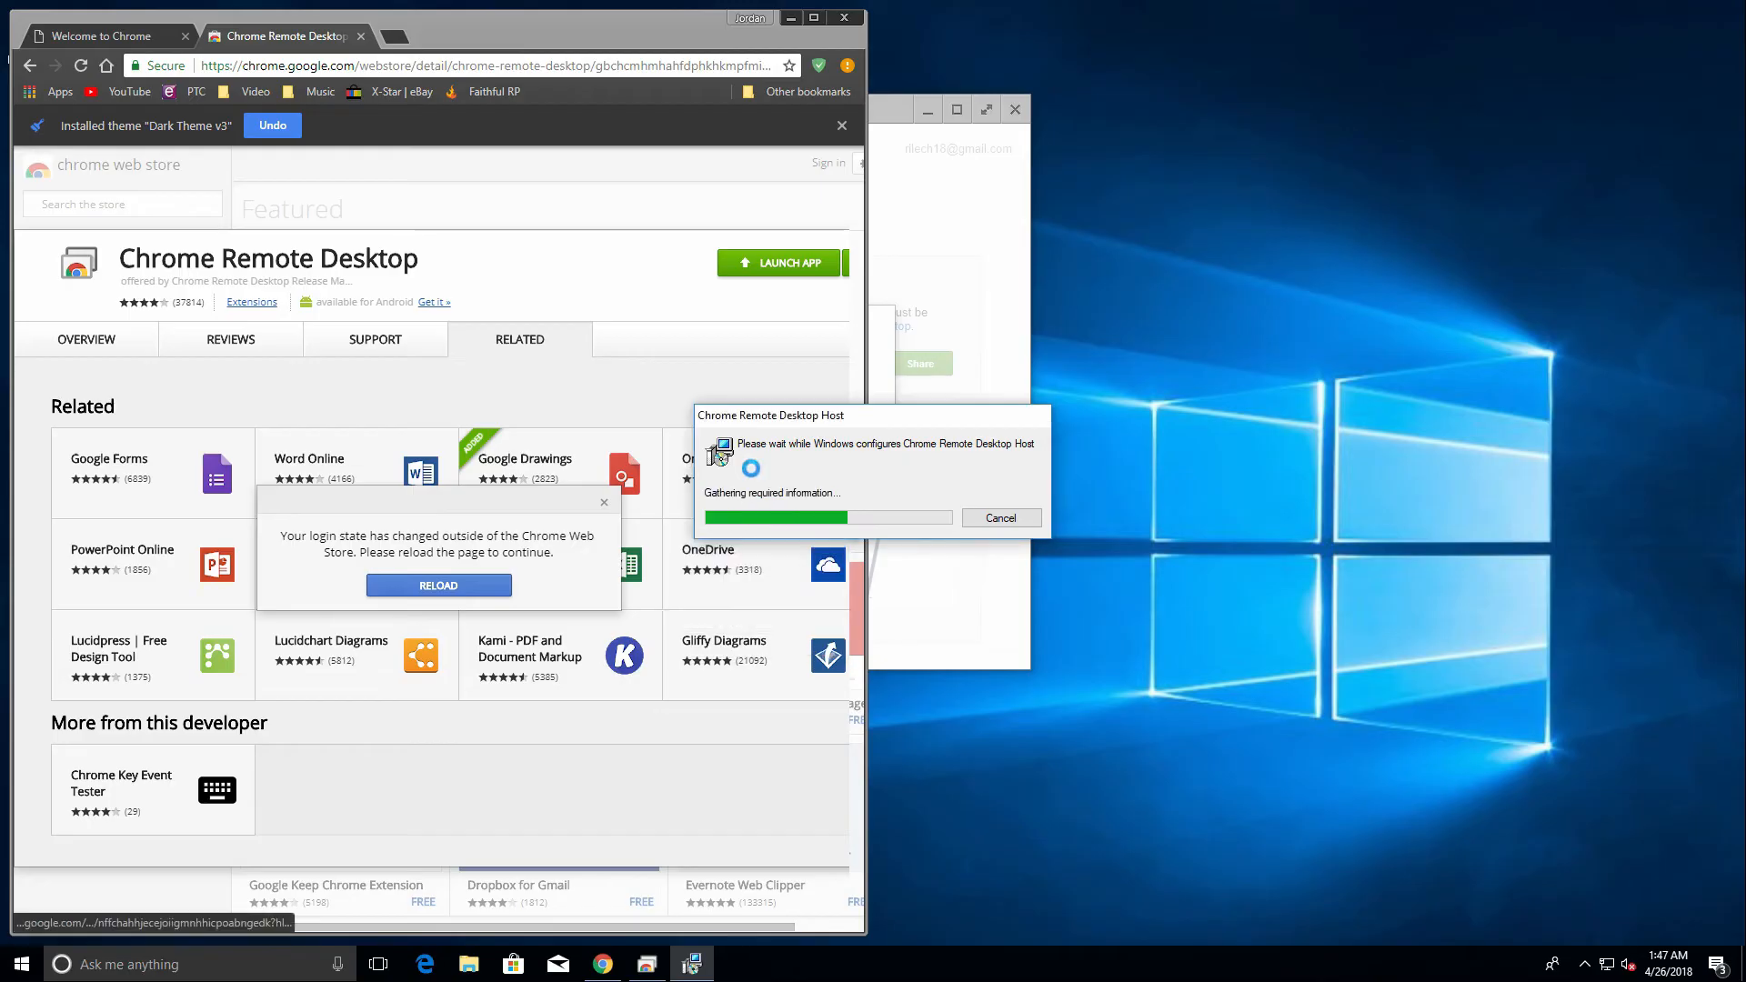
pyautogui.click(792, 18)
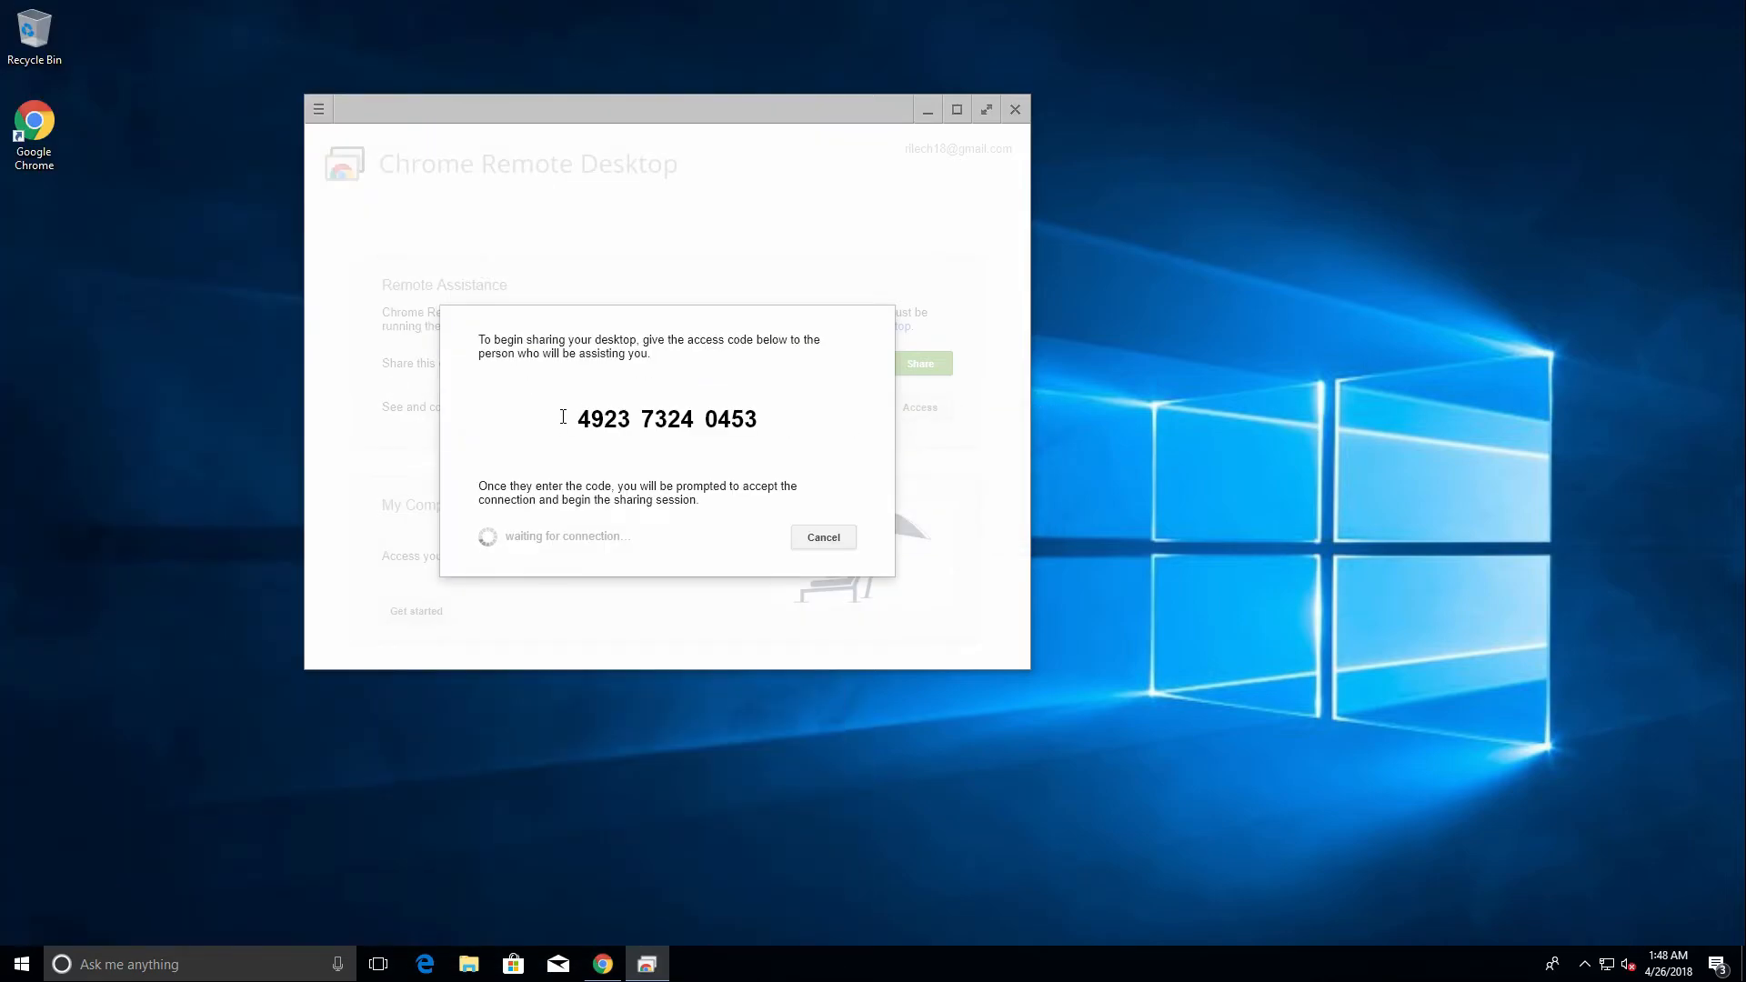
# Select the displayed access code and copy it to the clipboard
pyautogui.moveTo(583, 417); pyautogui.dragTo(781, 422)
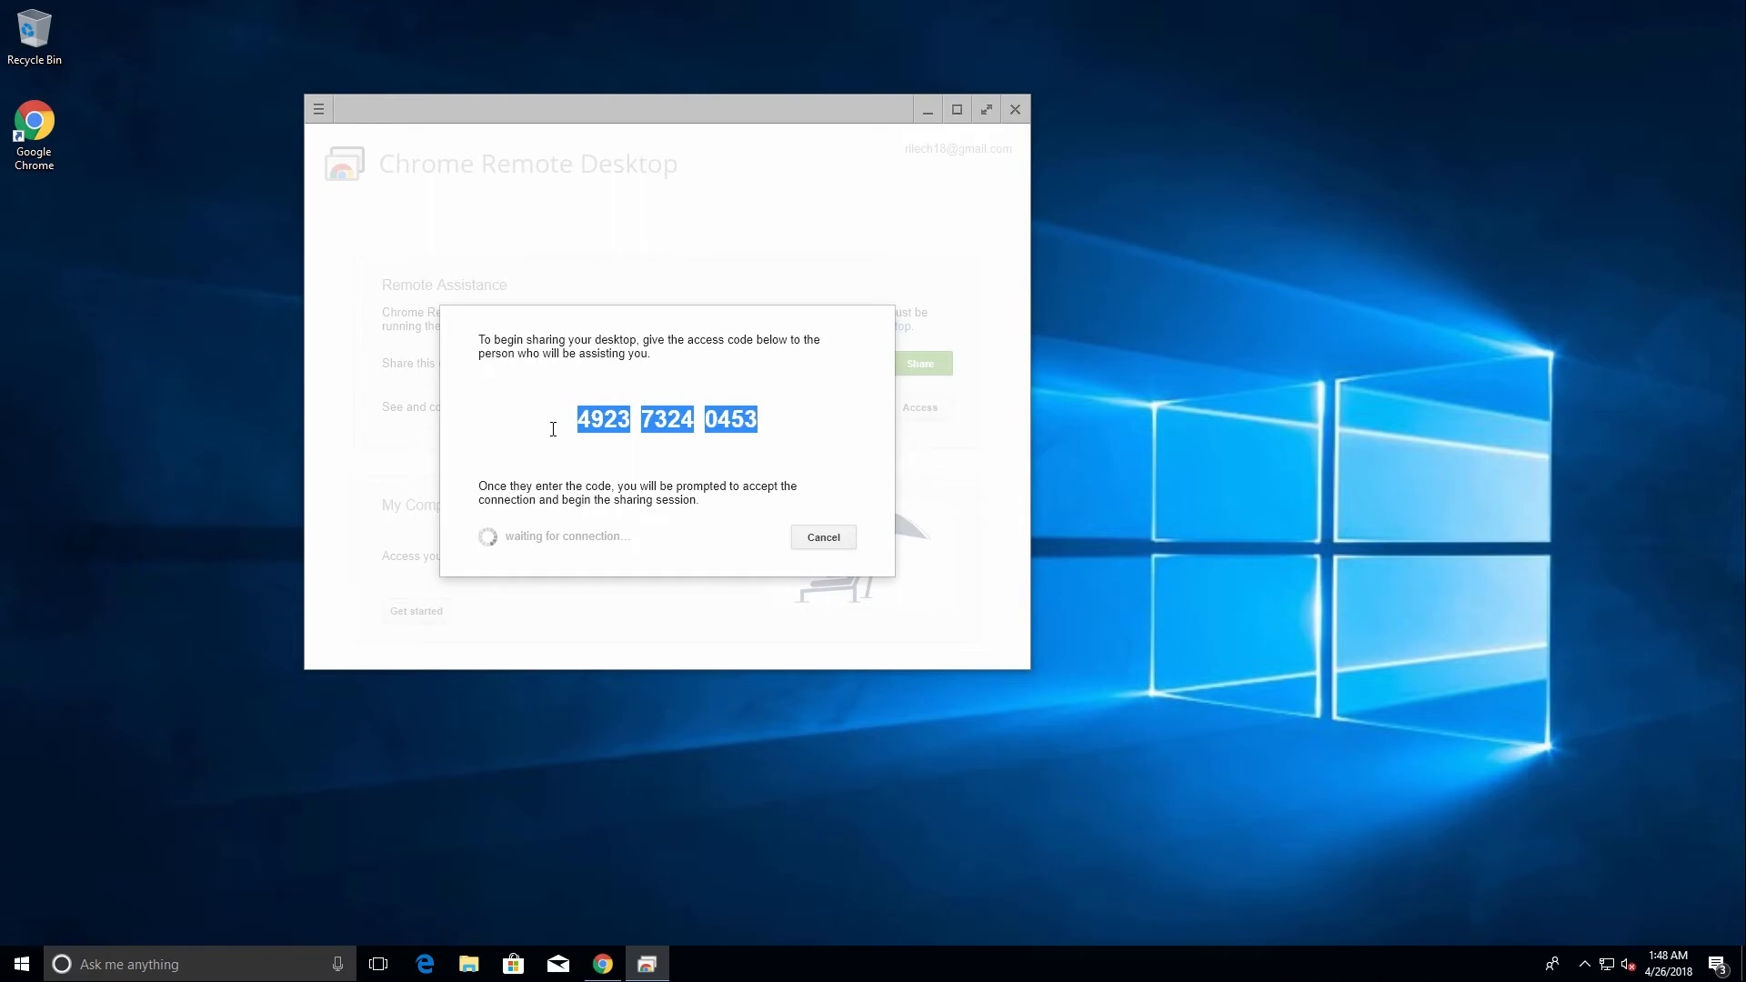
pyautogui.rightClick(587, 420)
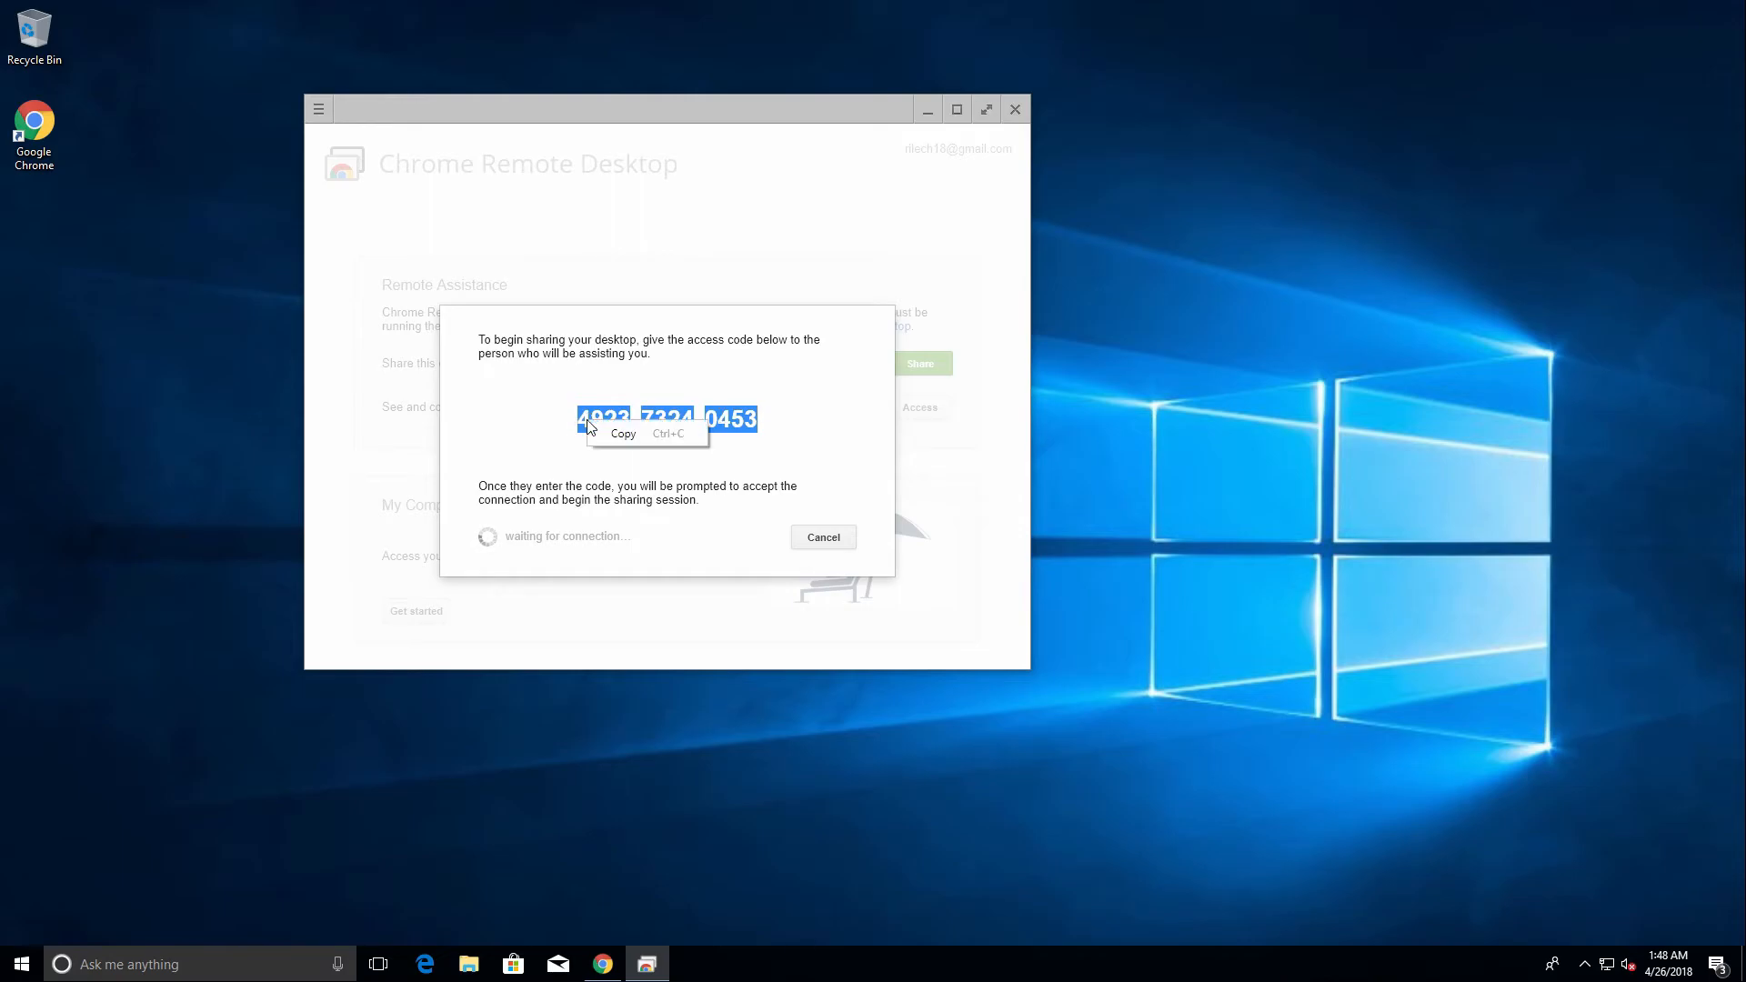
pyautogui.click(563, 403)
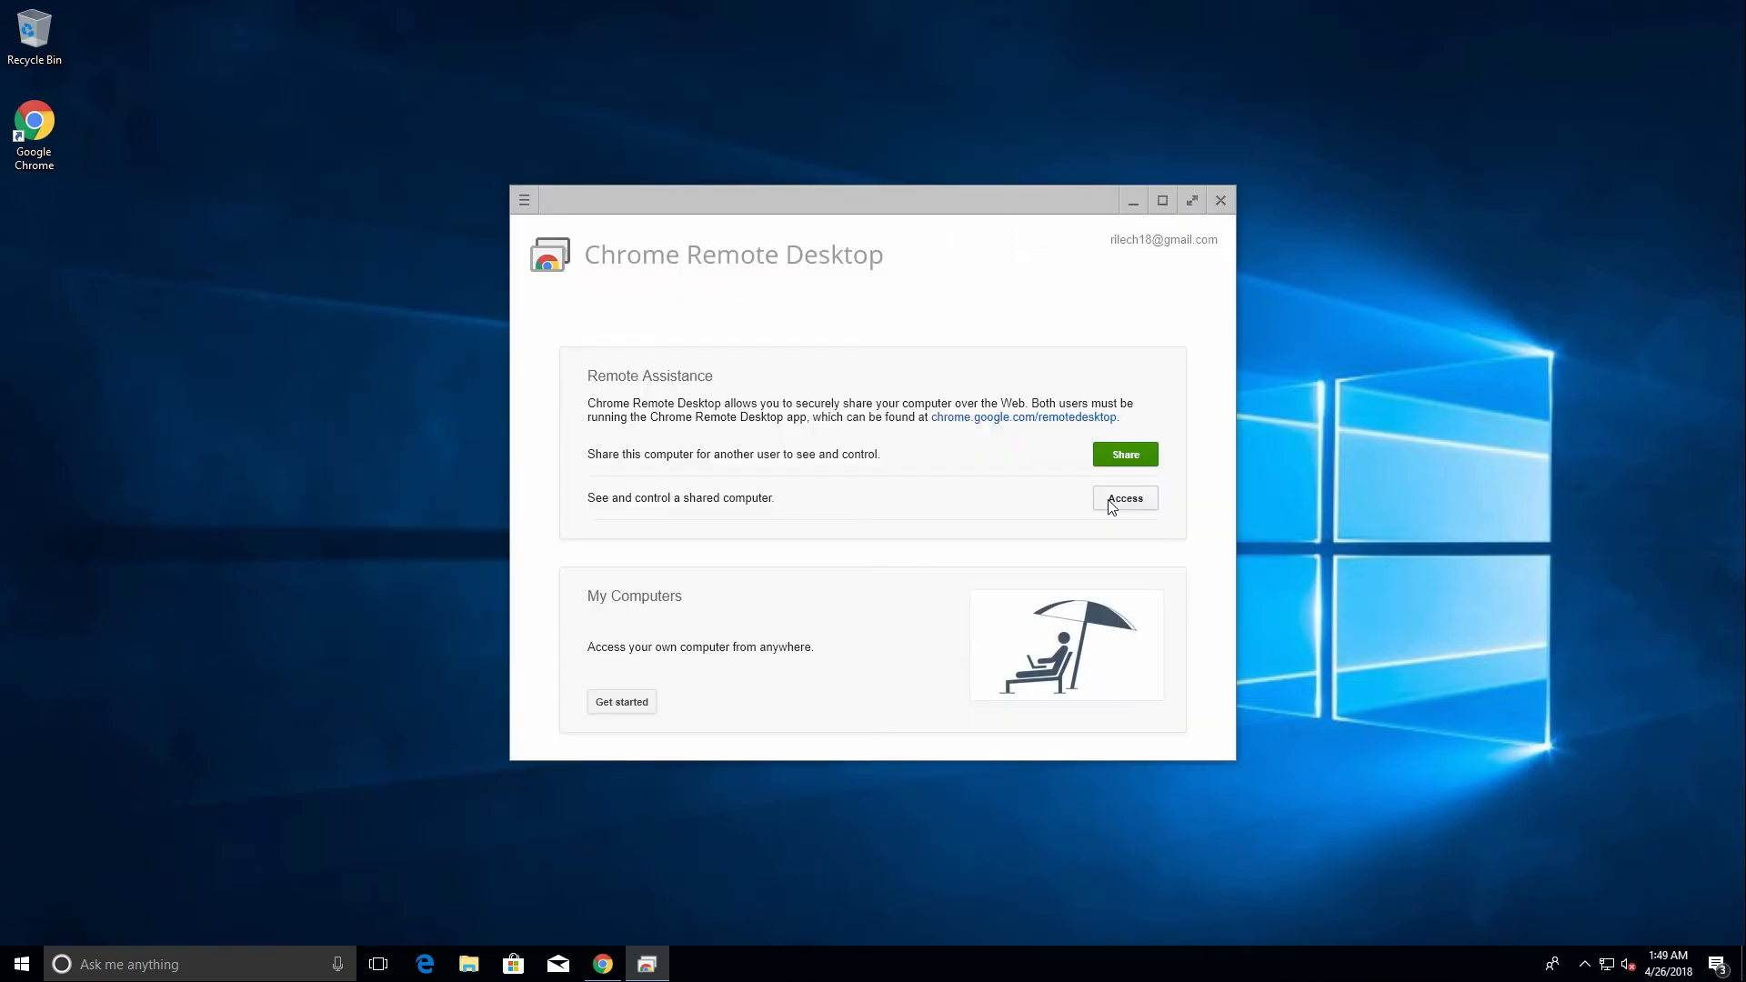
# Enter the 12-digit sharing access code under Access and connect to the shared computer
pyautogui.click(1111, 506)
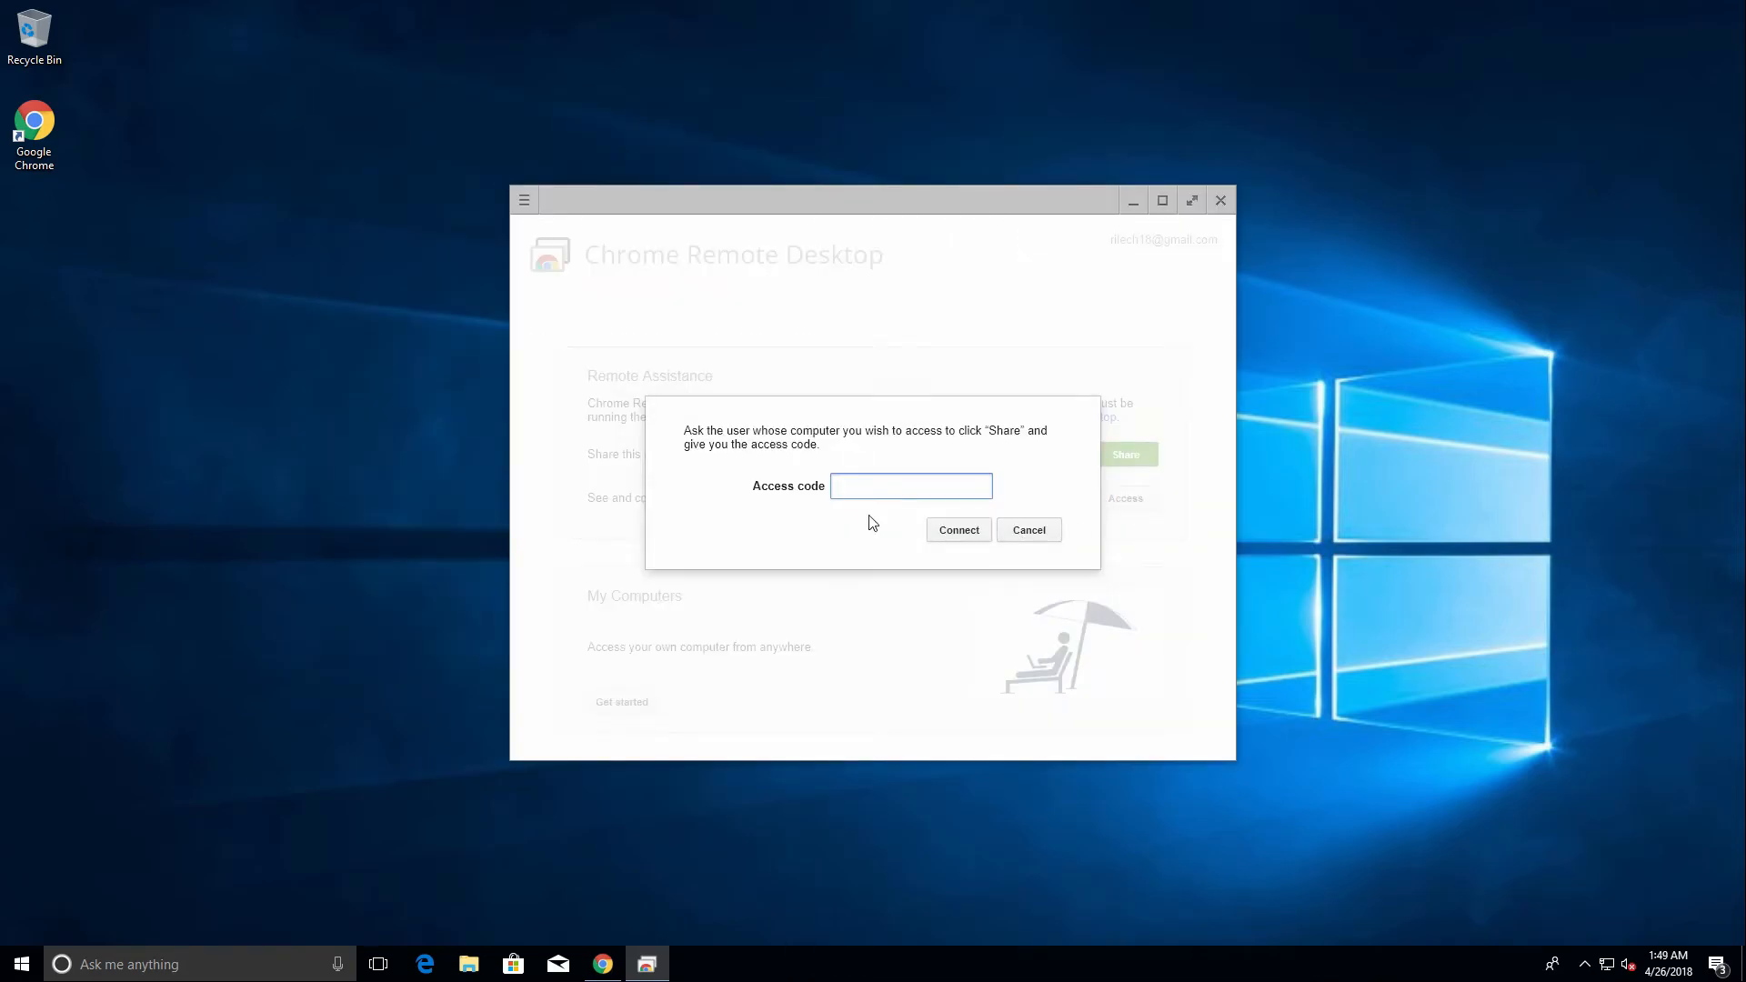
pyautogui.click(959, 532)
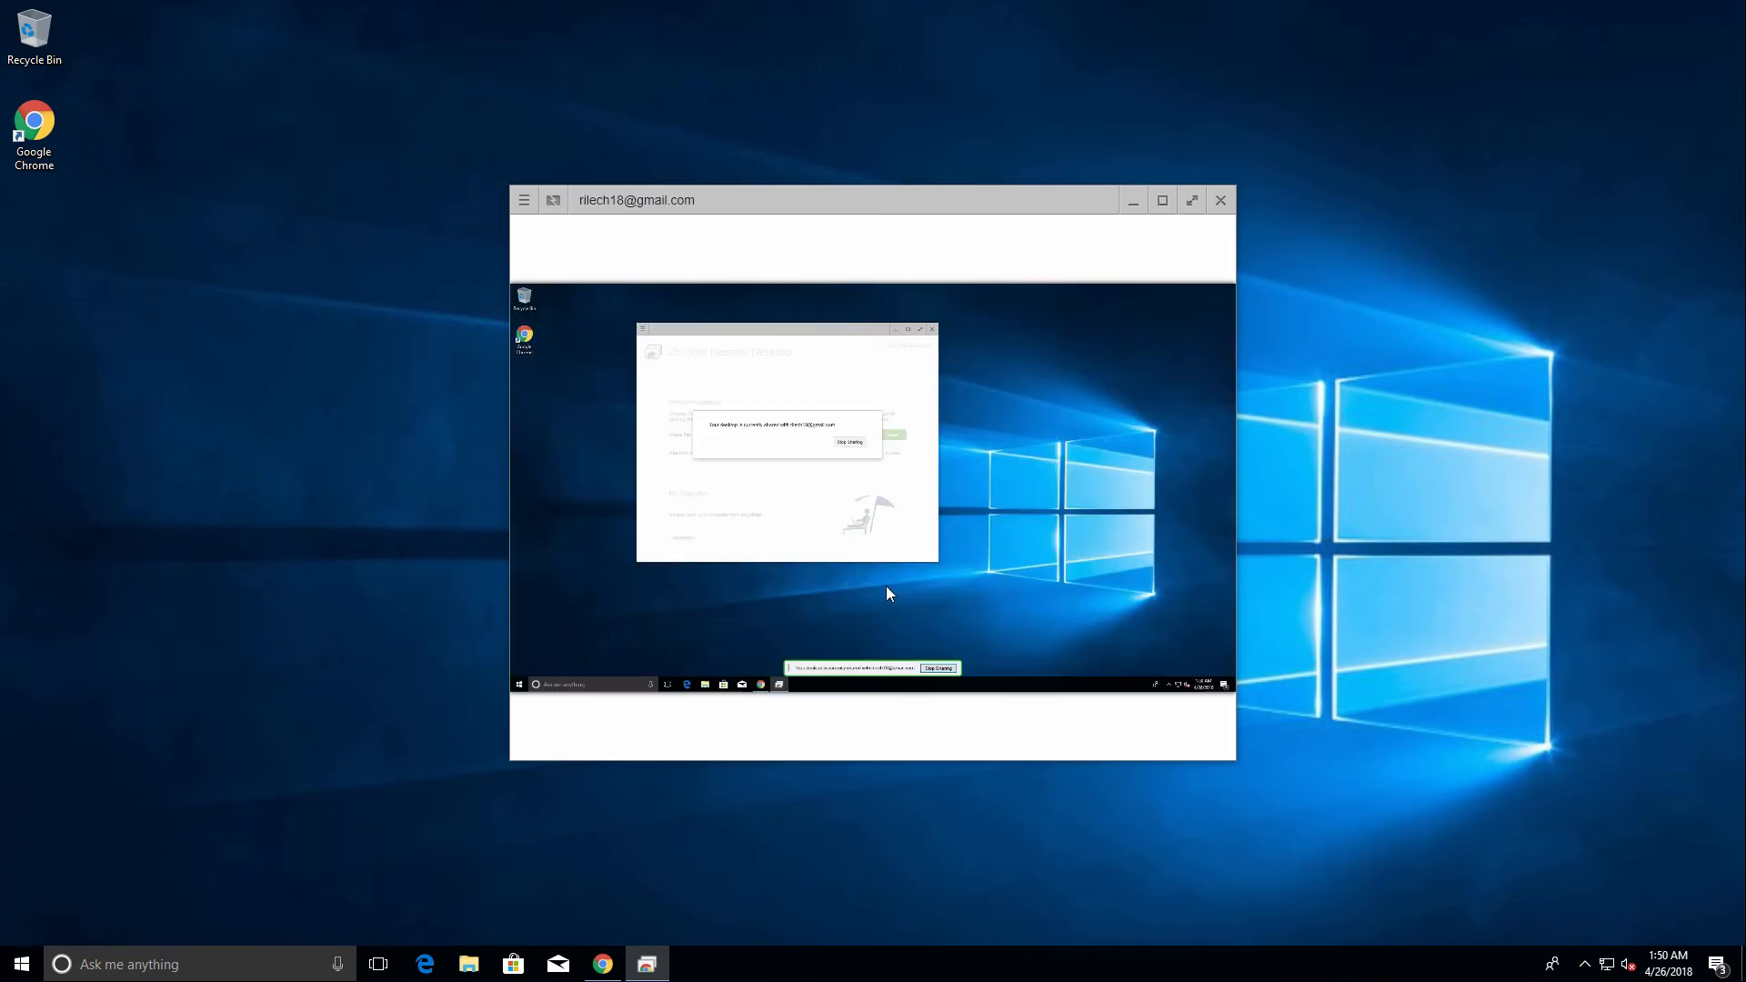
# Move the remote view to the upper left, maximize it, then stop sharing
pyautogui.moveTo(669, 209); pyautogui.dragTo(299, 118)
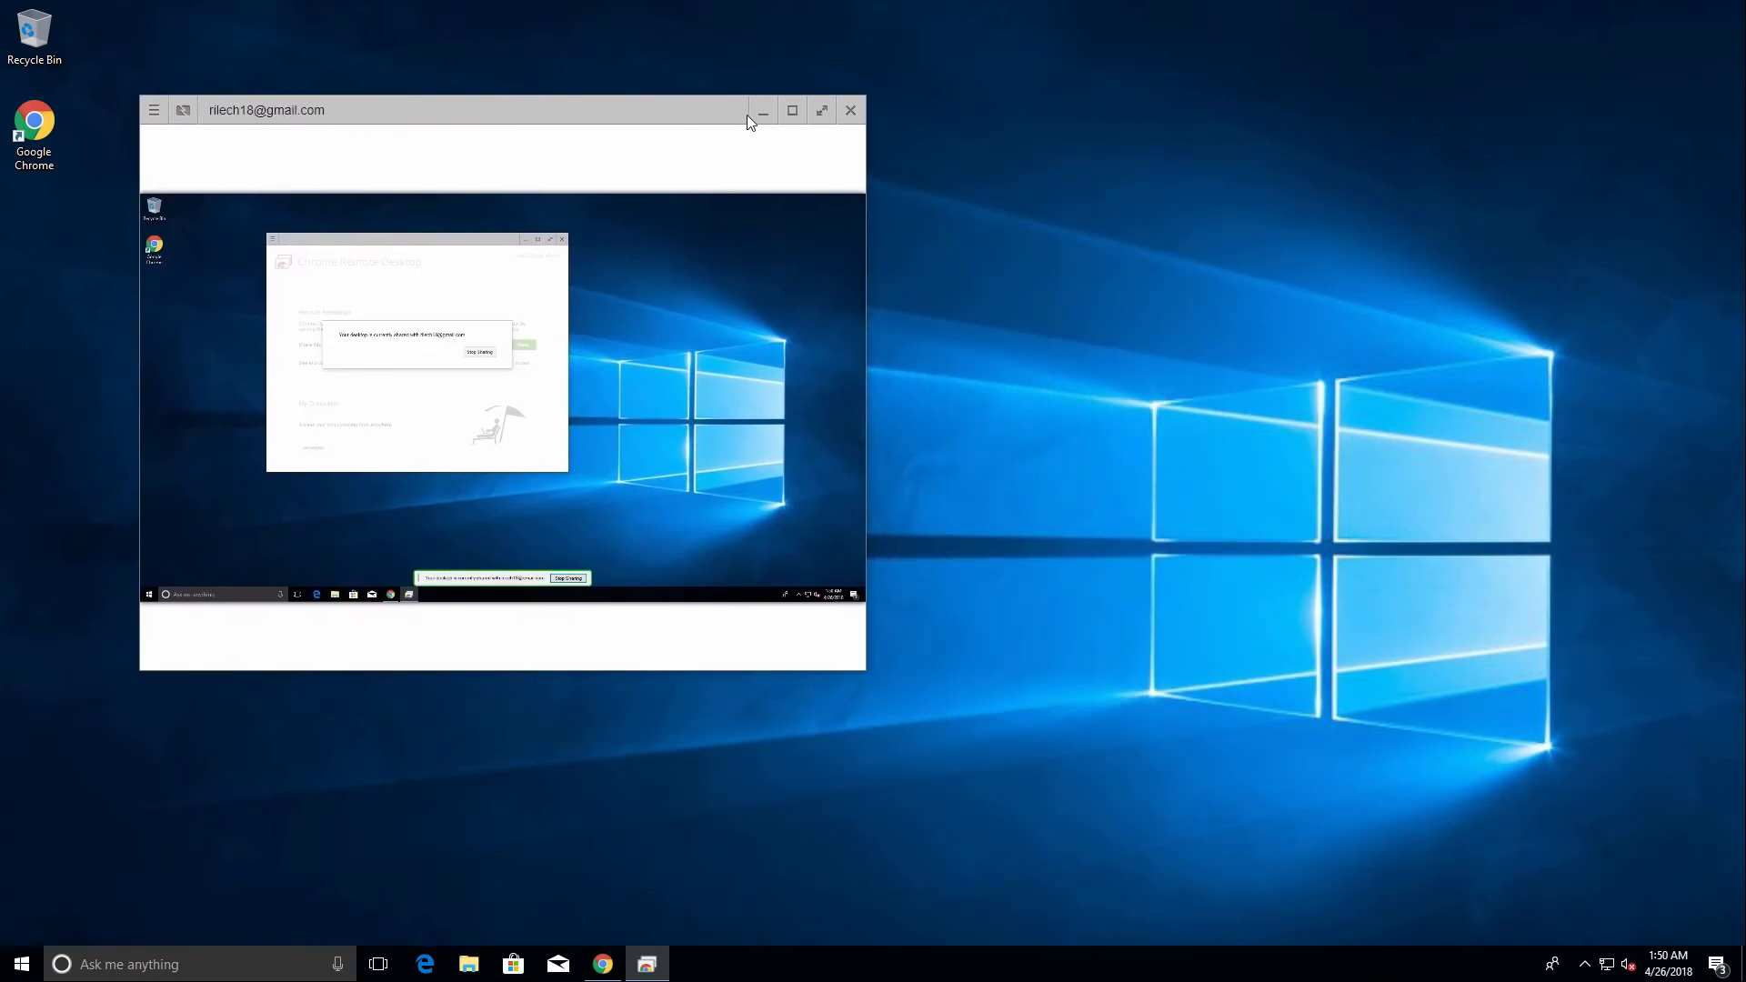
pyautogui.click(793, 107)
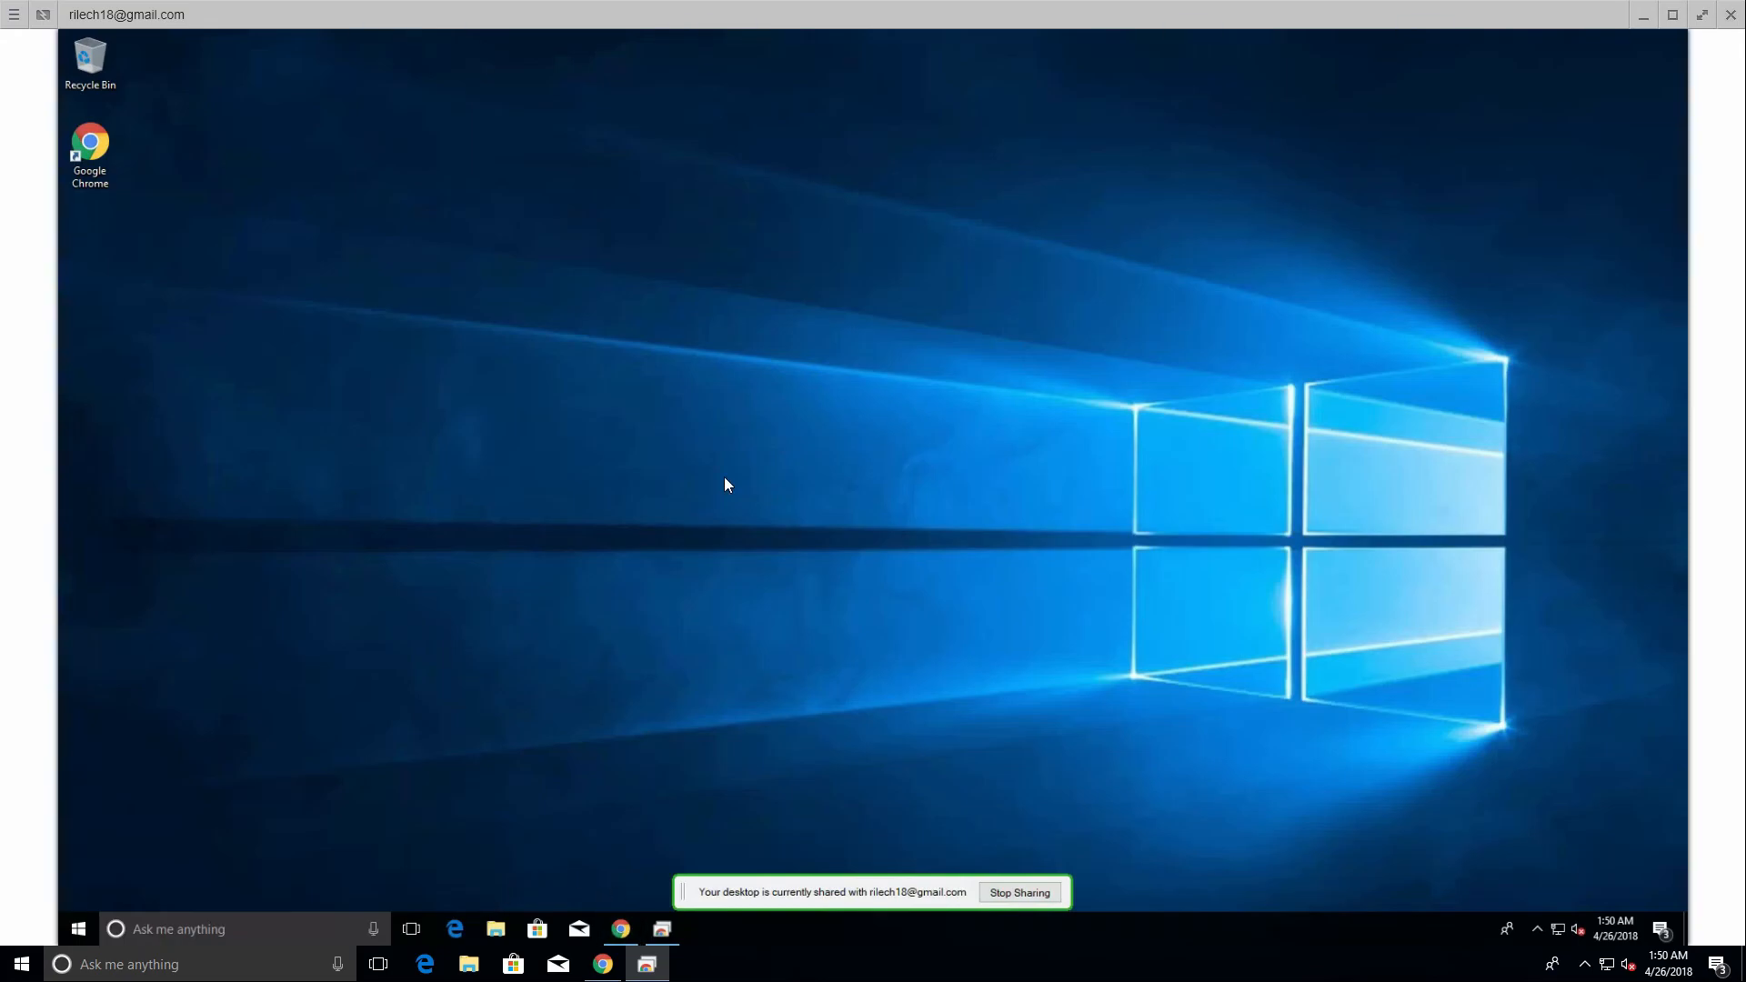
pyautogui.click(1016, 890)
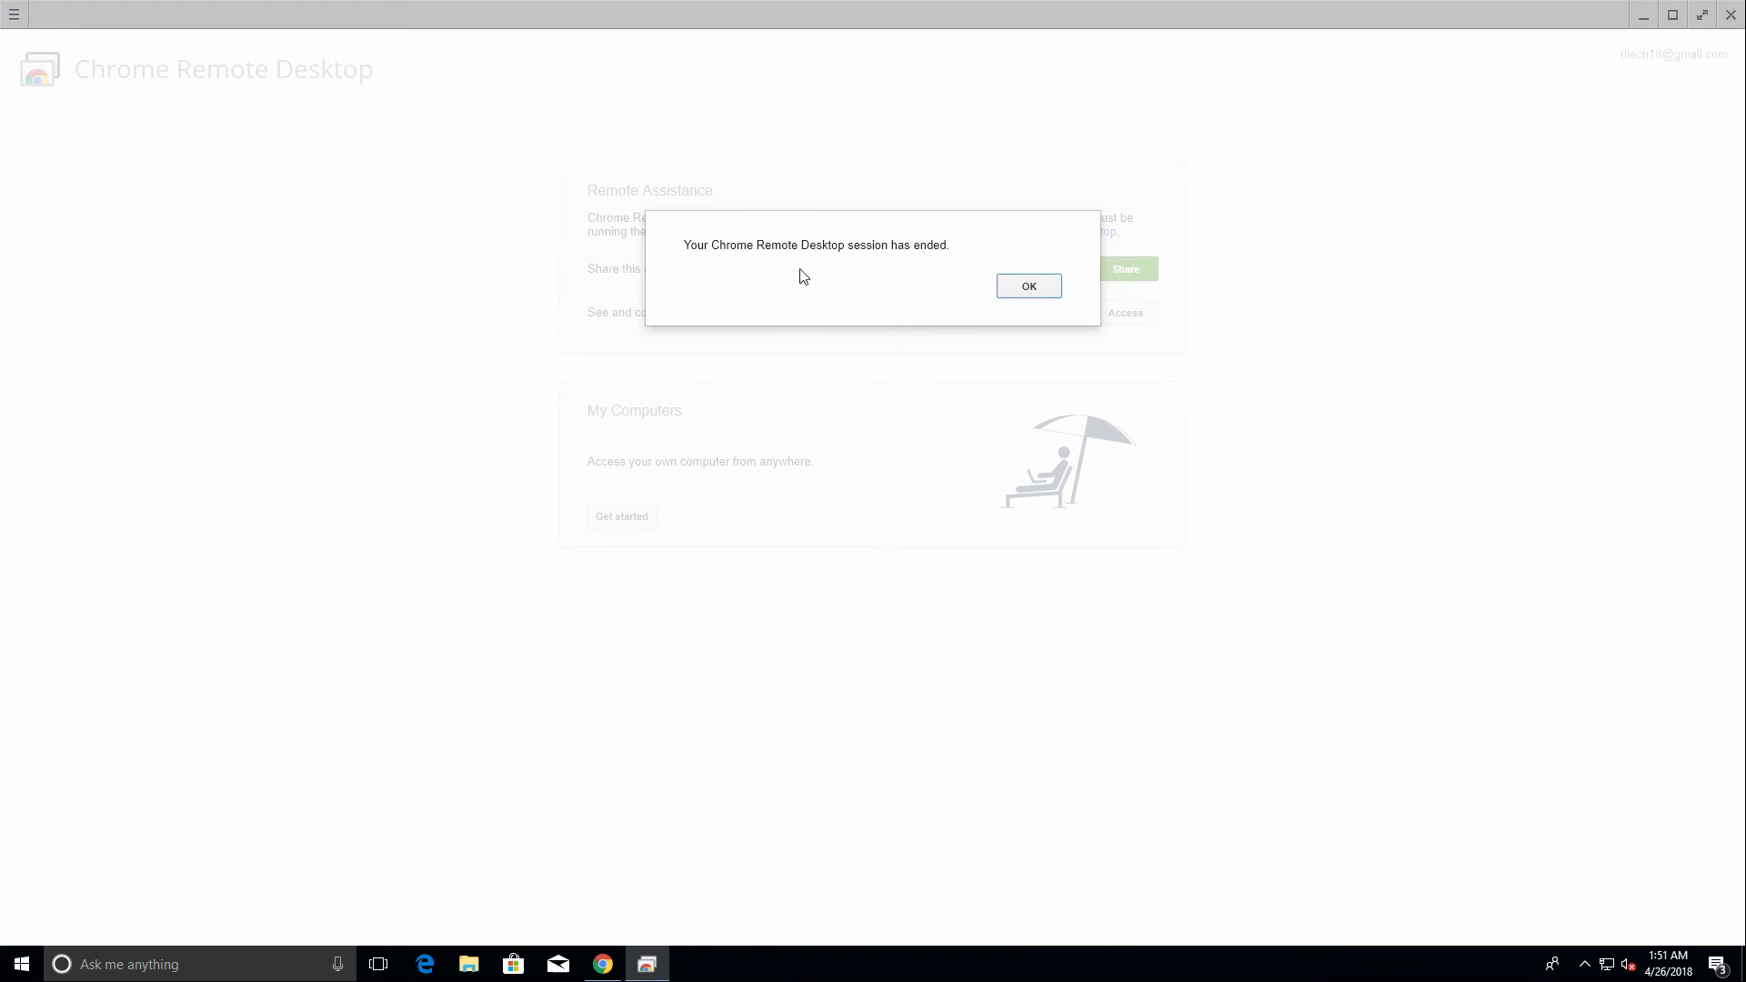
# Acknowledge the session-ended message and close the Chrome Remote Desktop window
pyautogui.click(1025, 286)
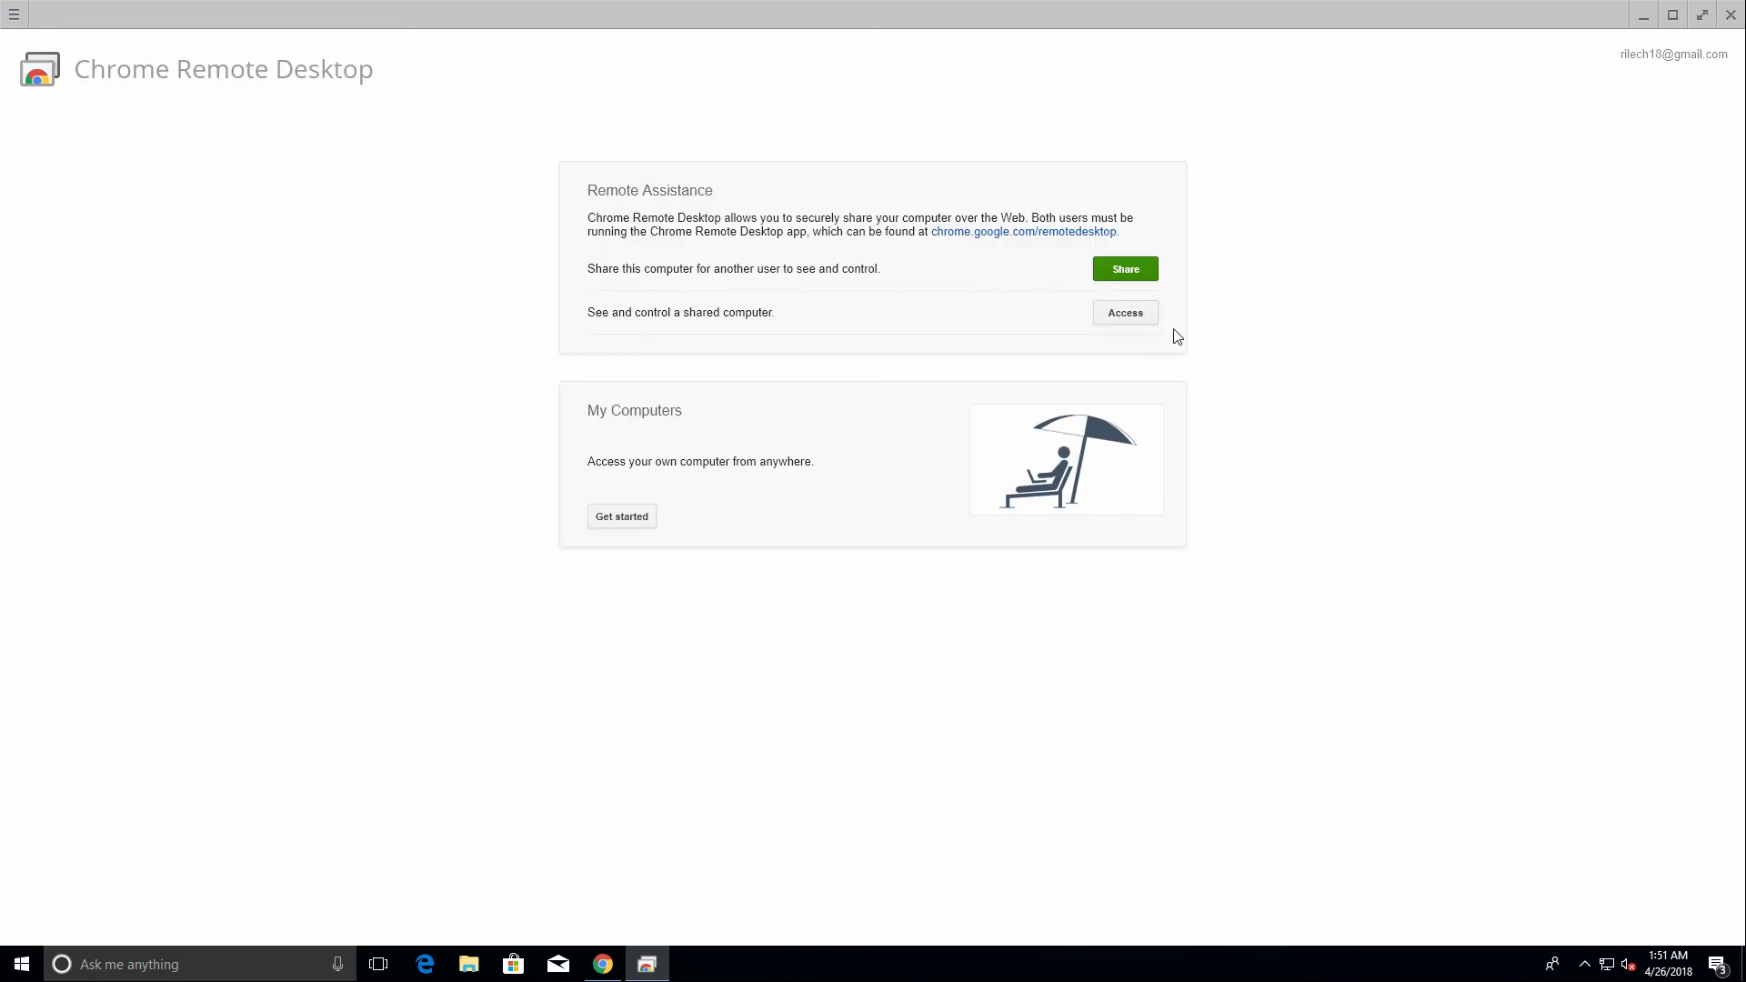
pyautogui.click(1731, 14)
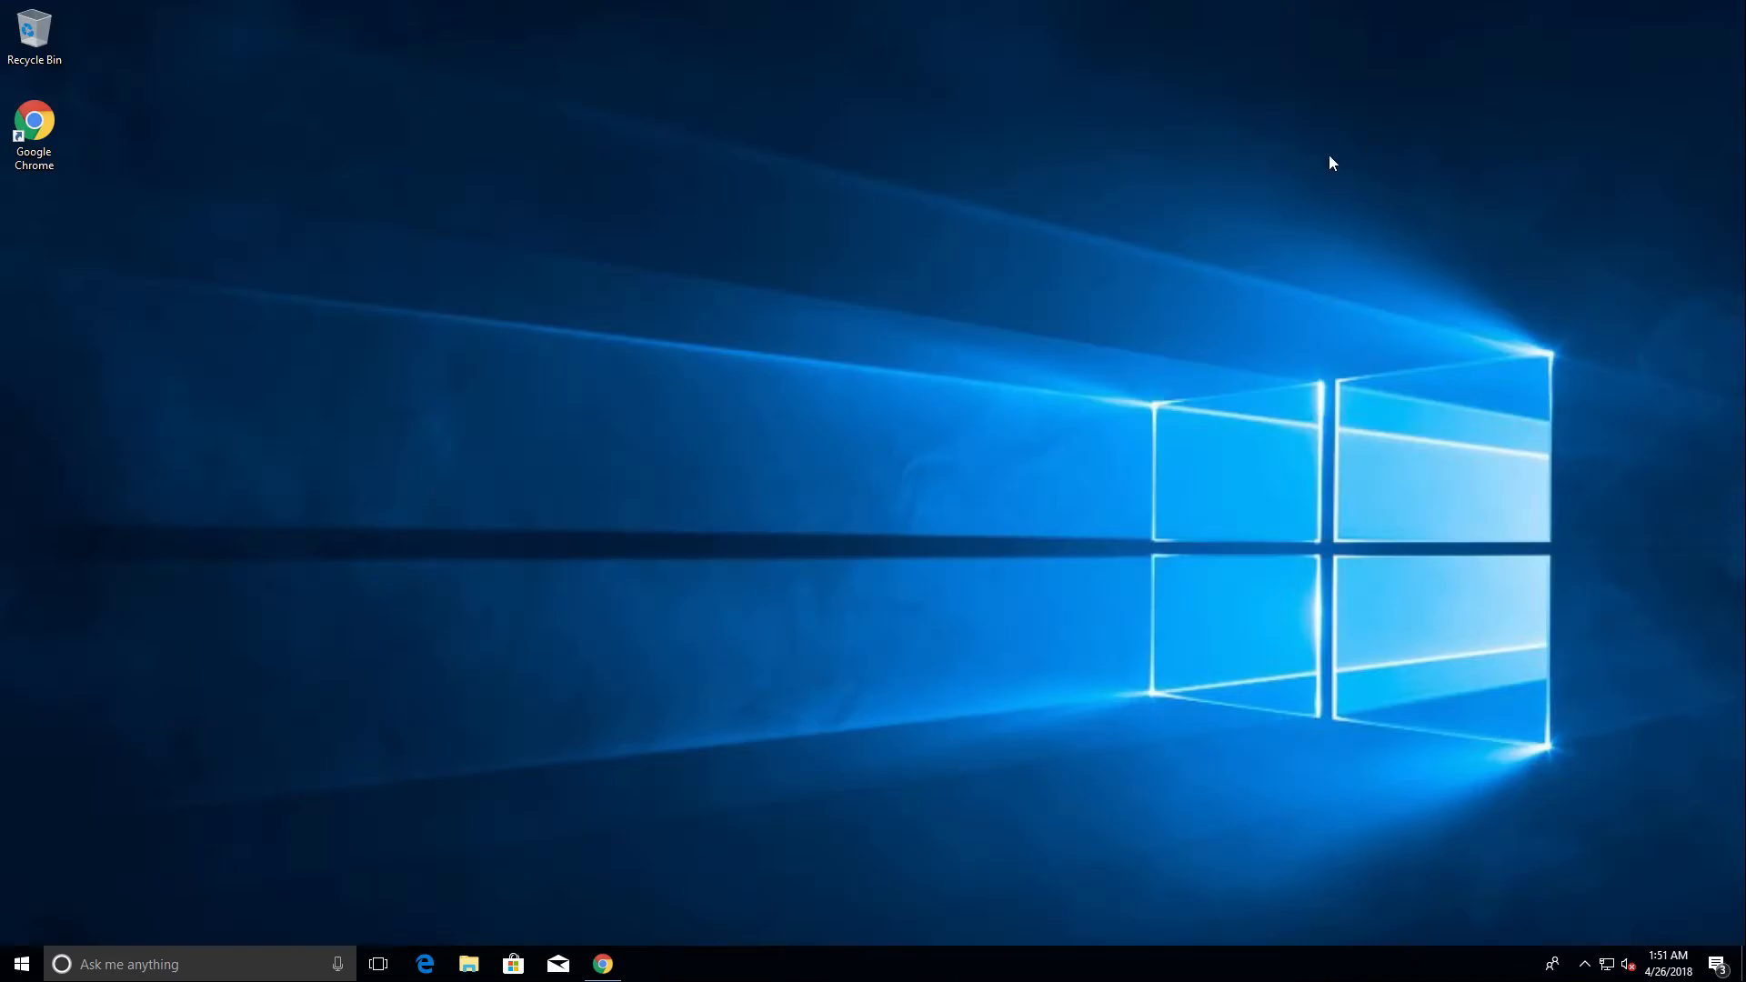